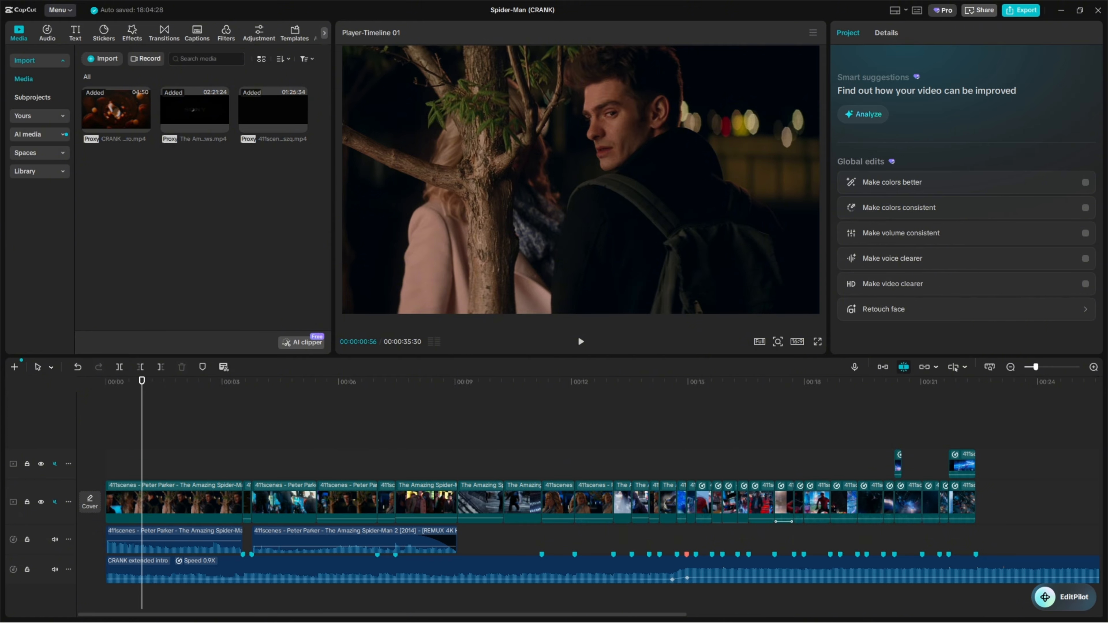
# Review the Spider-Man edit's fast-cut section, from about 12 seconds to the end of the clips
pyautogui.moveTo(143, 418); pyautogui.dragTo(584, 386)
pyautogui.click(1041, 367)
pyautogui.moveTo(393, 615); pyautogui.dragTo(493, 614)
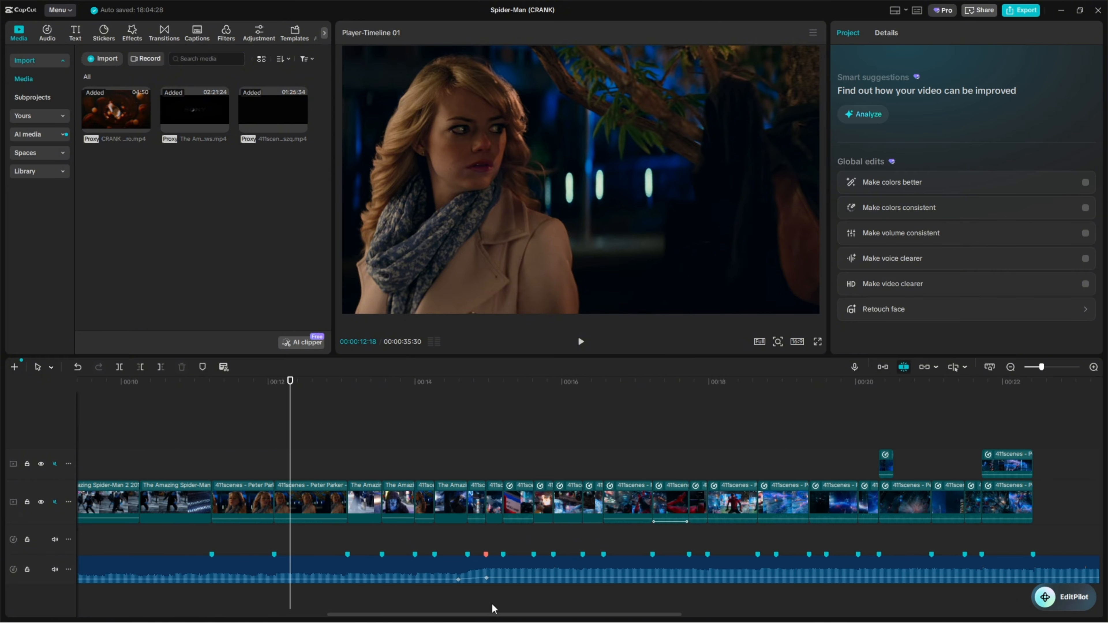
pyautogui.moveTo(351, 438); pyautogui.dragTo(382, 440)
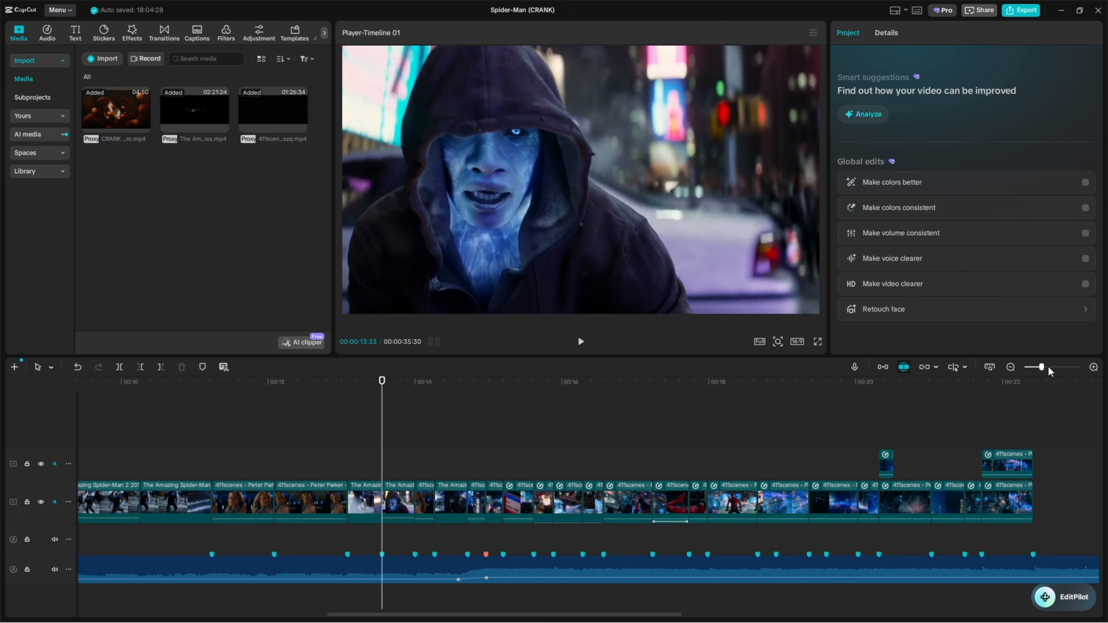
pyautogui.moveTo(1044, 367); pyautogui.dragTo(1047, 368)
pyautogui.moveTo(415, 431); pyautogui.dragTo(289, 420)
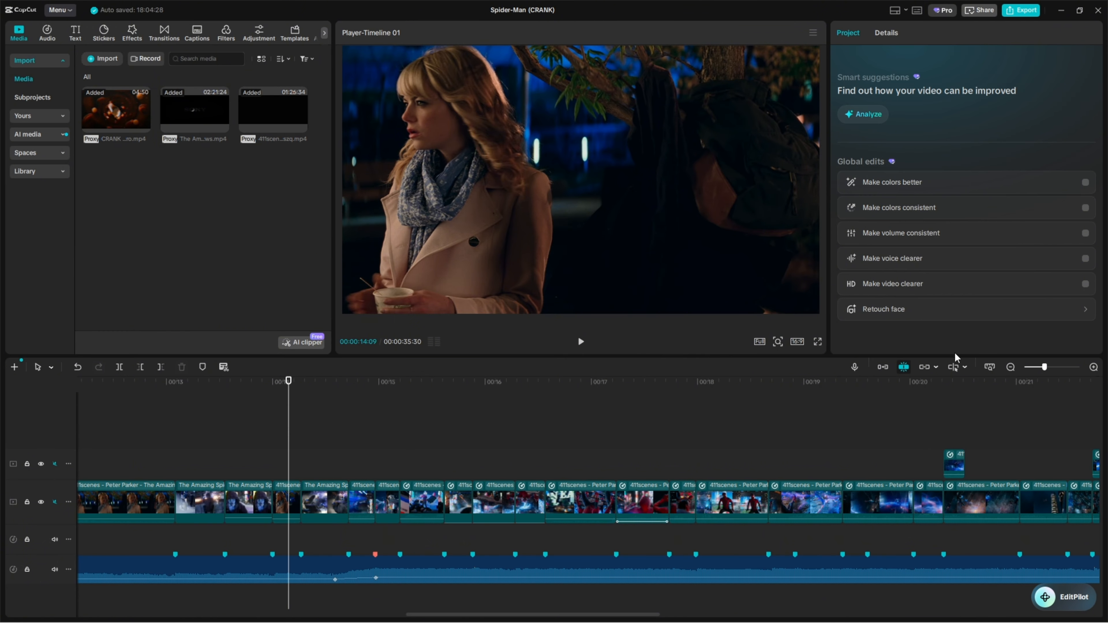
pyautogui.moveTo(1044, 368); pyautogui.dragTo(1042, 368)
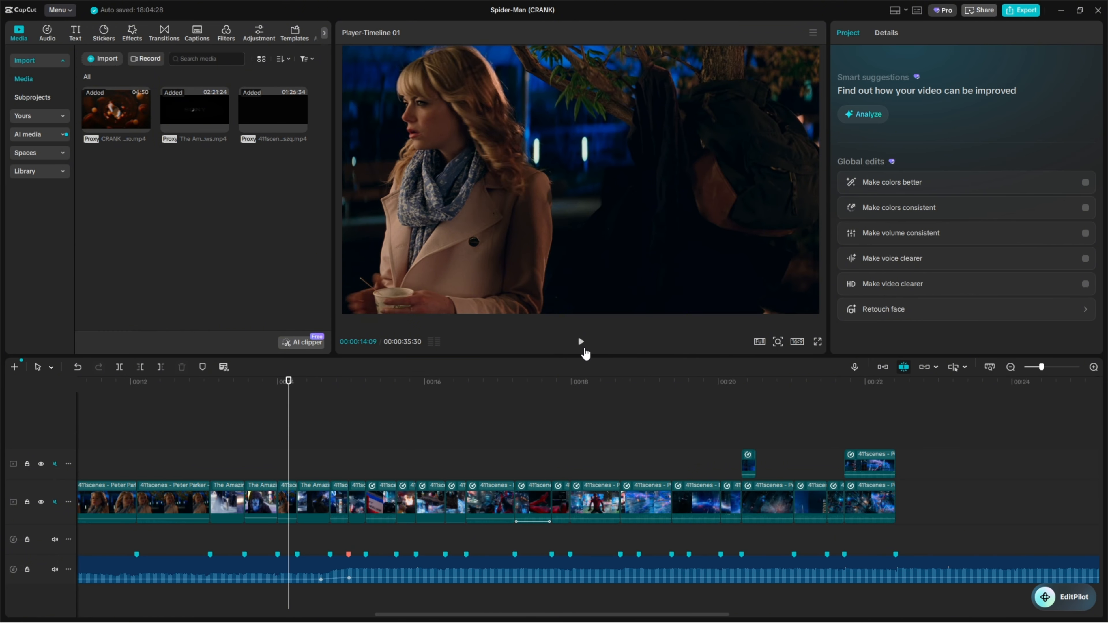
pyautogui.click(584, 349)
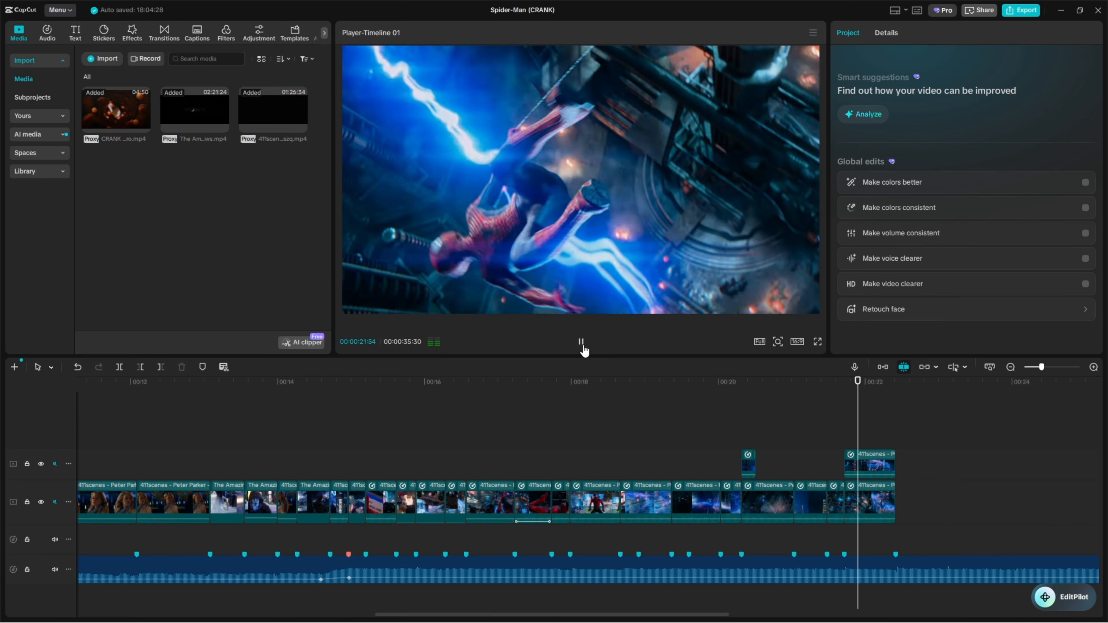
pyautogui.moveTo(507, 401); pyautogui.dragTo(376, 407)
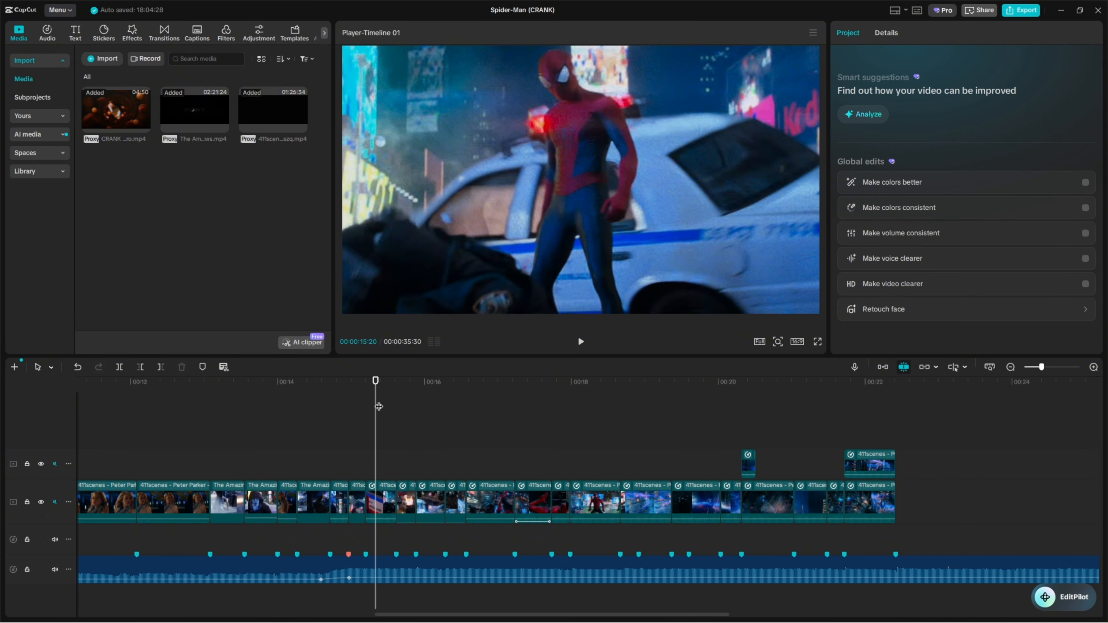
pyautogui.moveTo(376, 398); pyautogui.dragTo(402, 393)
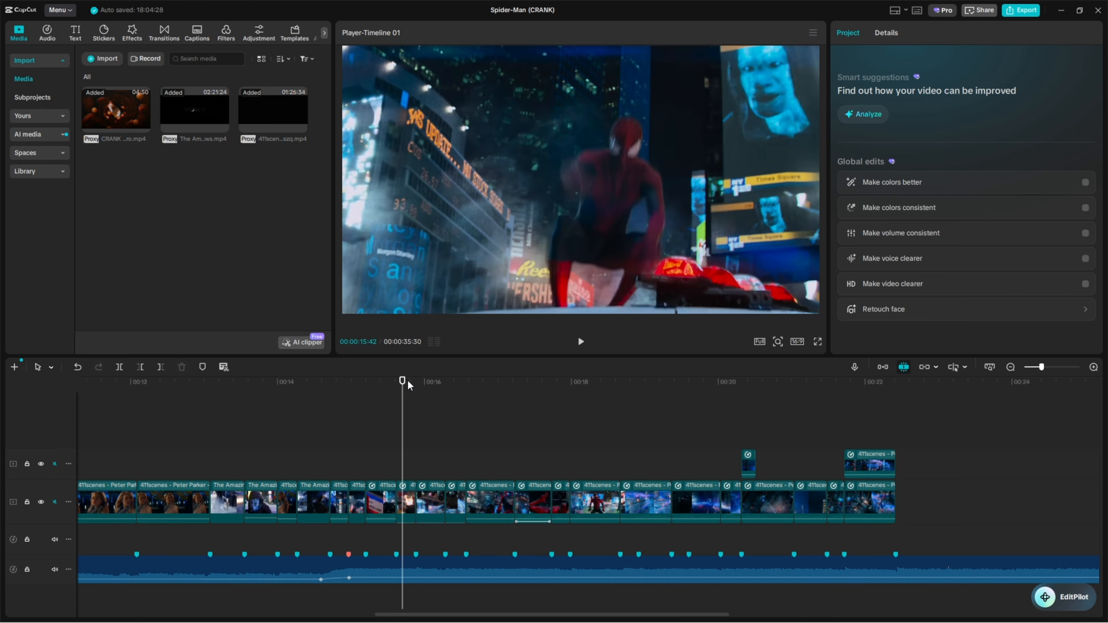
pyautogui.moveTo(409, 384); pyautogui.dragTo(521, 395)
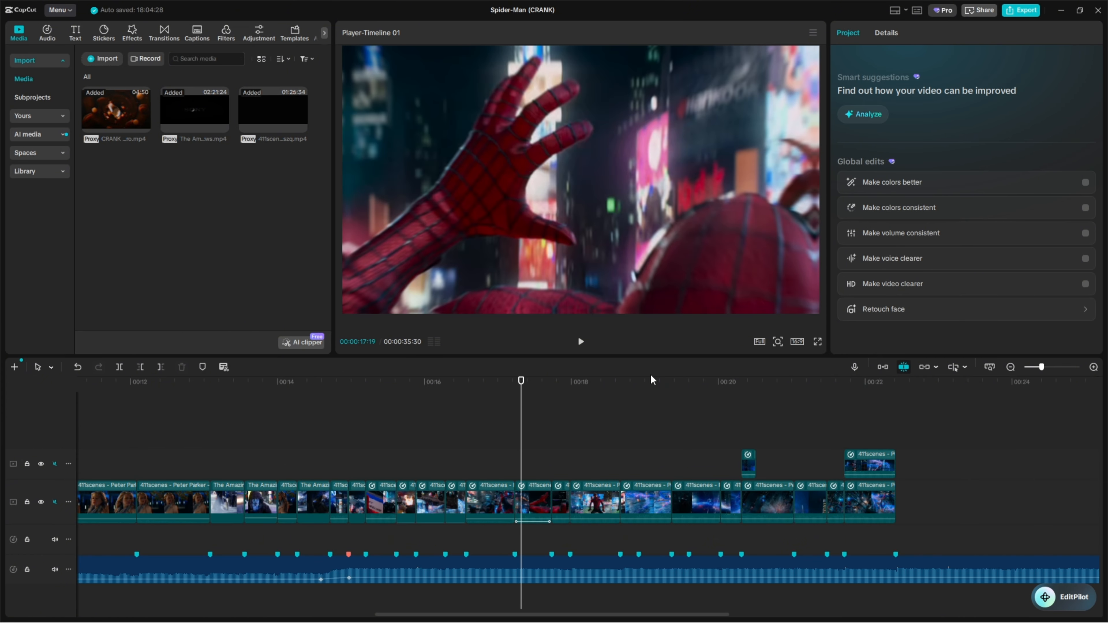
# Examine the scale and position keyframes across the web-shooting clip that starts at about 17 seconds
pyautogui.moveTo(1043, 369); pyautogui.dragTo(1047, 369)
pyautogui.moveTo(518, 417); pyautogui.dragTo(561, 418)
pyautogui.click(552, 517)
pyautogui.moveTo(561, 461); pyautogui.dragTo(529, 442)
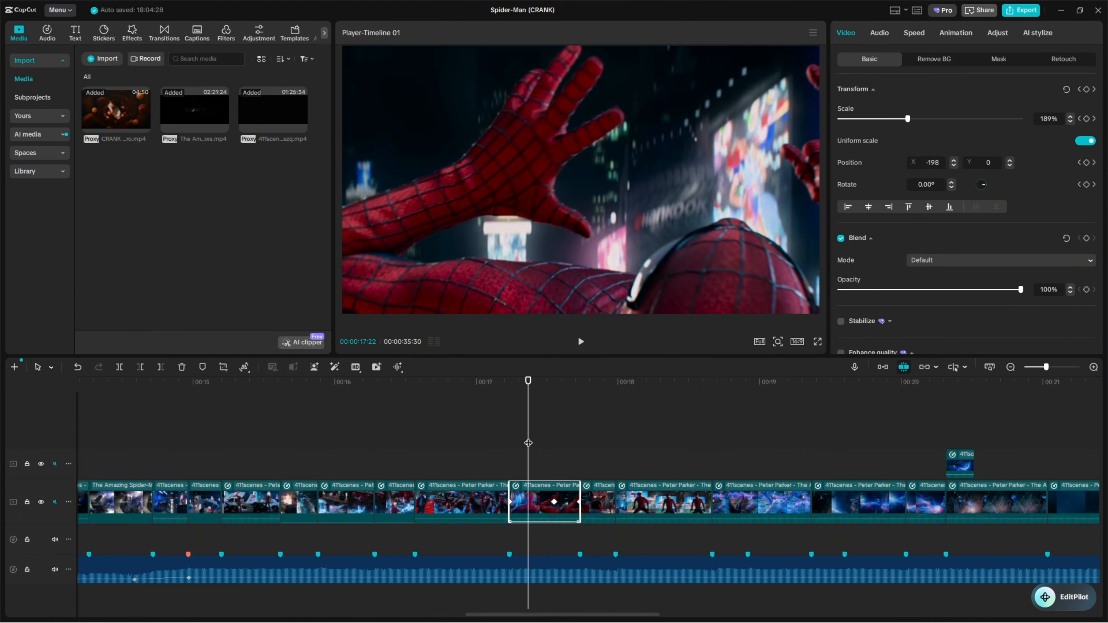
pyautogui.hscroll(1, 1041, 372)
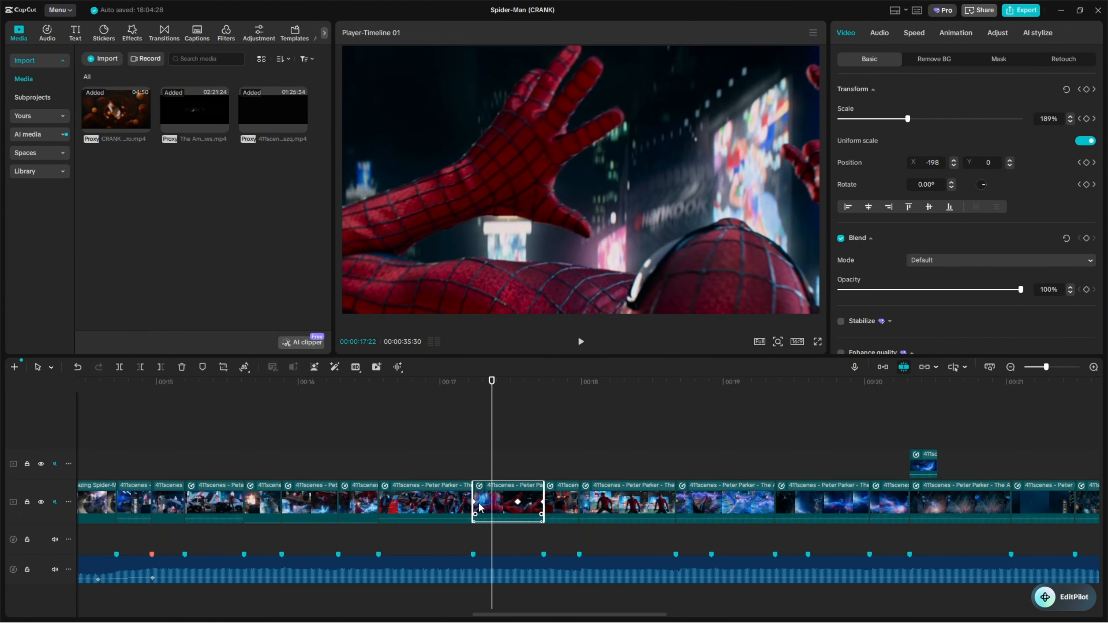
pyautogui.click(474, 454)
pyautogui.click(485, 502)
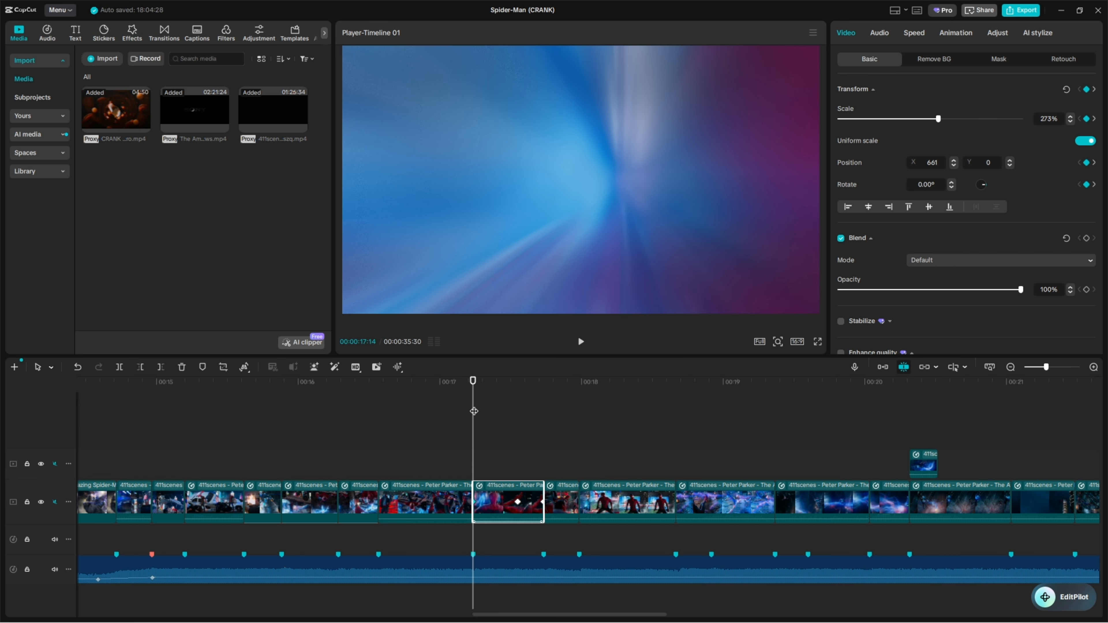
pyautogui.moveTo(475, 413)
pyautogui.mouseDown()
pyautogui.moveTo(512, 414)
pyautogui.moveTo(472, 415)
pyautogui.moveTo(493, 413)
pyautogui.mouseUp()
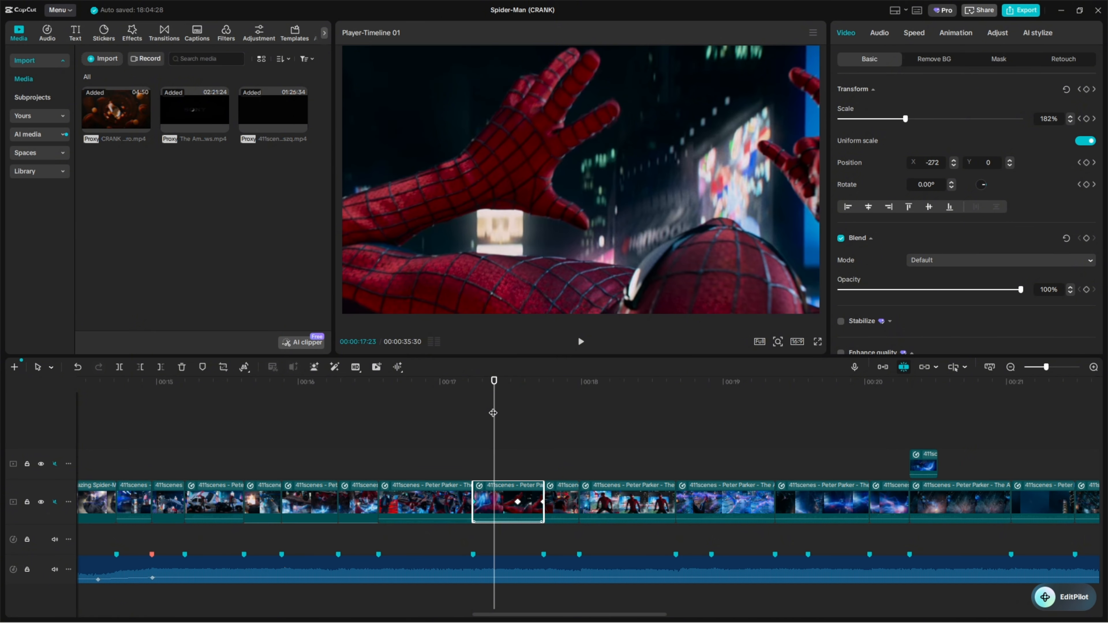
pyautogui.moveTo(496, 411)
pyautogui.mouseDown()
pyautogui.moveTo(472, 414)
pyautogui.moveTo(508, 417)
pyautogui.mouseUp()
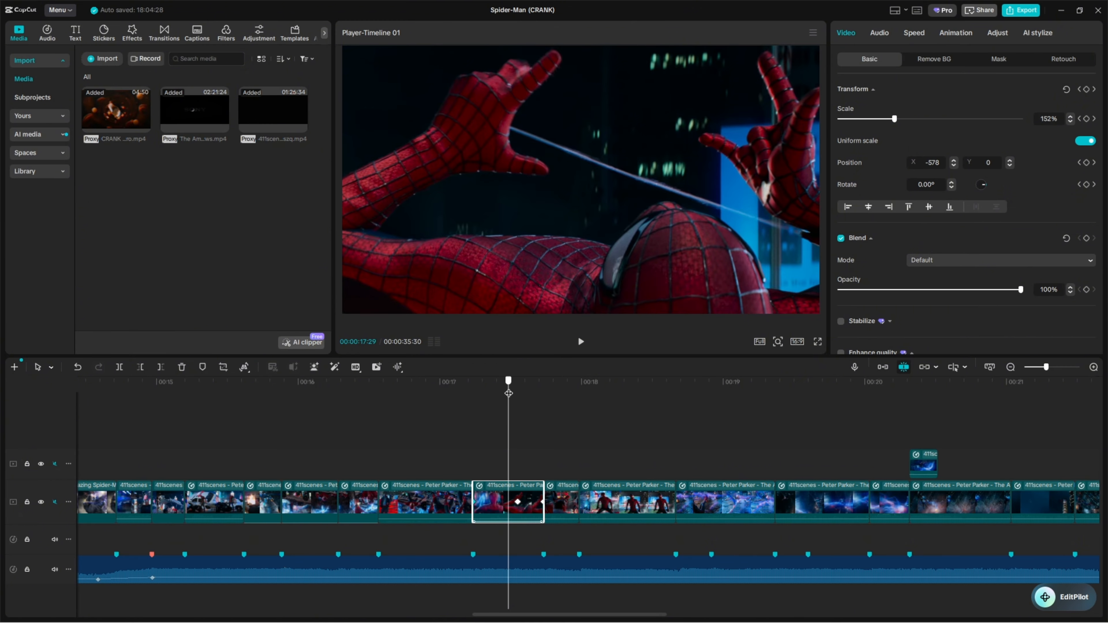
pyautogui.moveTo(508, 388)
pyautogui.mouseDown()
pyautogui.moveTo(541, 389)
pyautogui.moveTo(518, 390)
pyautogui.mouseUp()
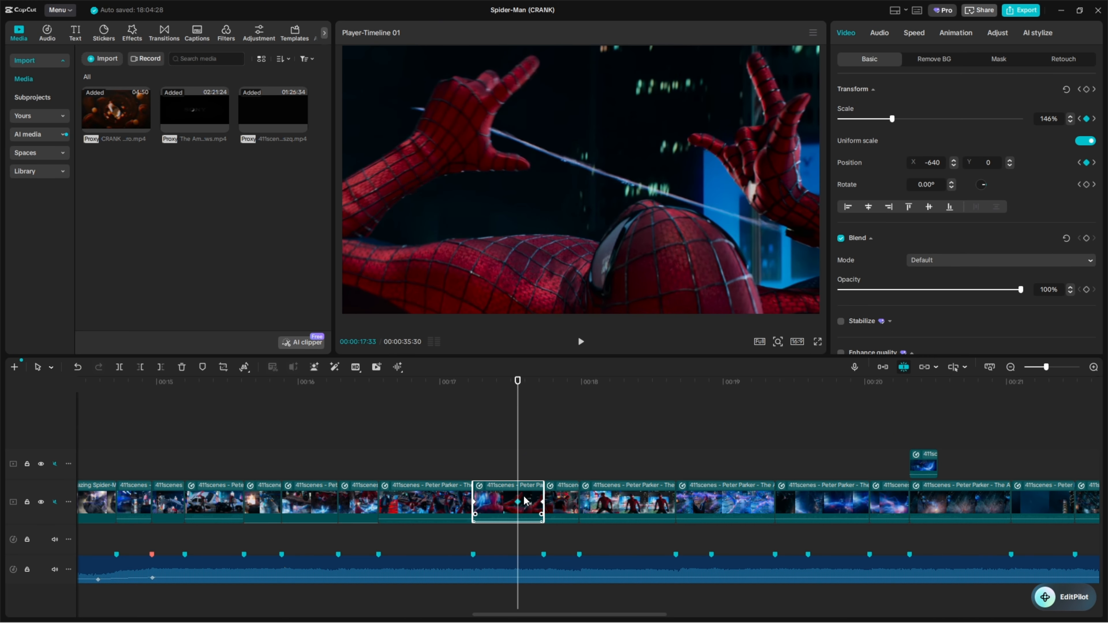
pyautogui.moveTo(518, 447); pyautogui.dragTo(540, 442)
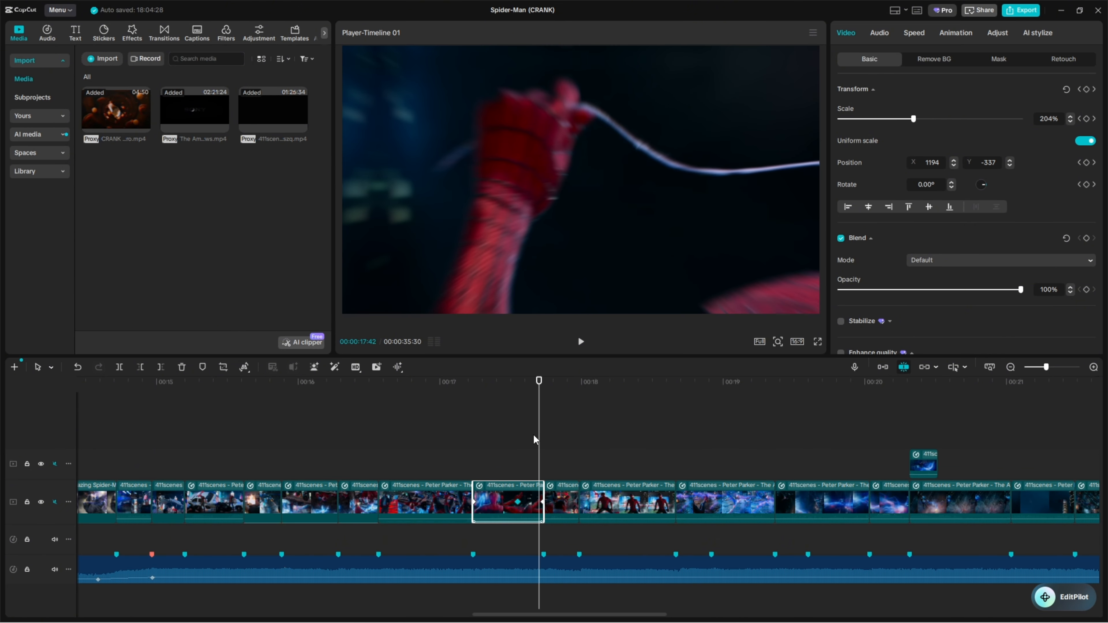
pyautogui.moveTo(536, 441)
pyautogui.mouseDown()
pyautogui.moveTo(544, 443)
pyautogui.moveTo(518, 447)
pyautogui.moveTo(539, 447)
pyautogui.mouseUp()
# At the web-shooting clip's last keyframe, shift the picture horizontally to position X 2691
pyautogui.click(542, 502)
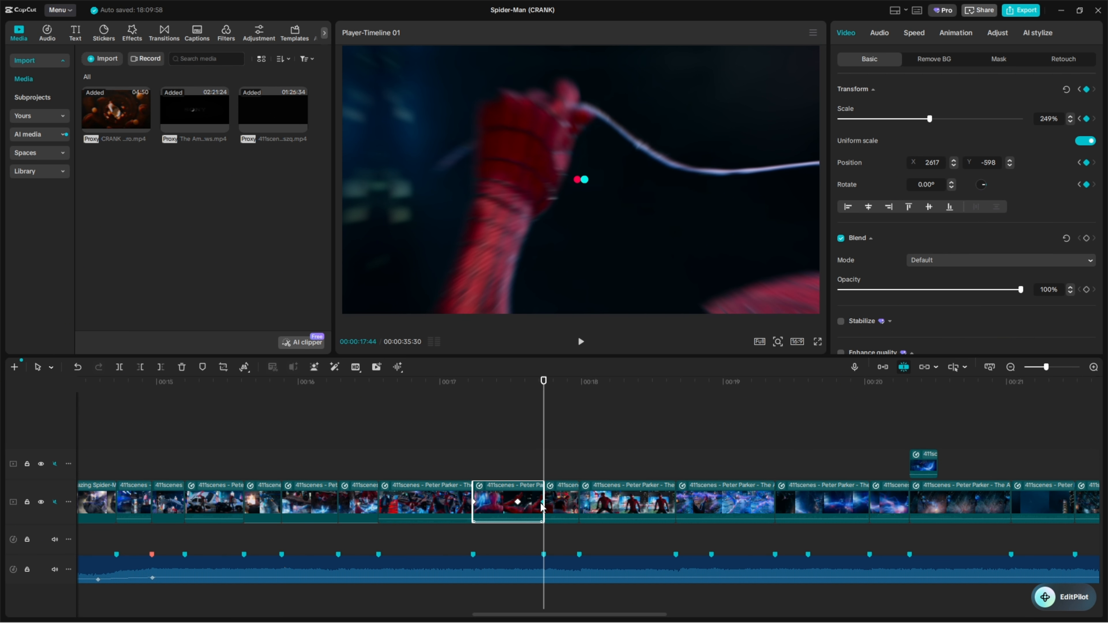
pyautogui.click(1052, 368)
pyautogui.click(542, 503)
pyautogui.click(538, 499)
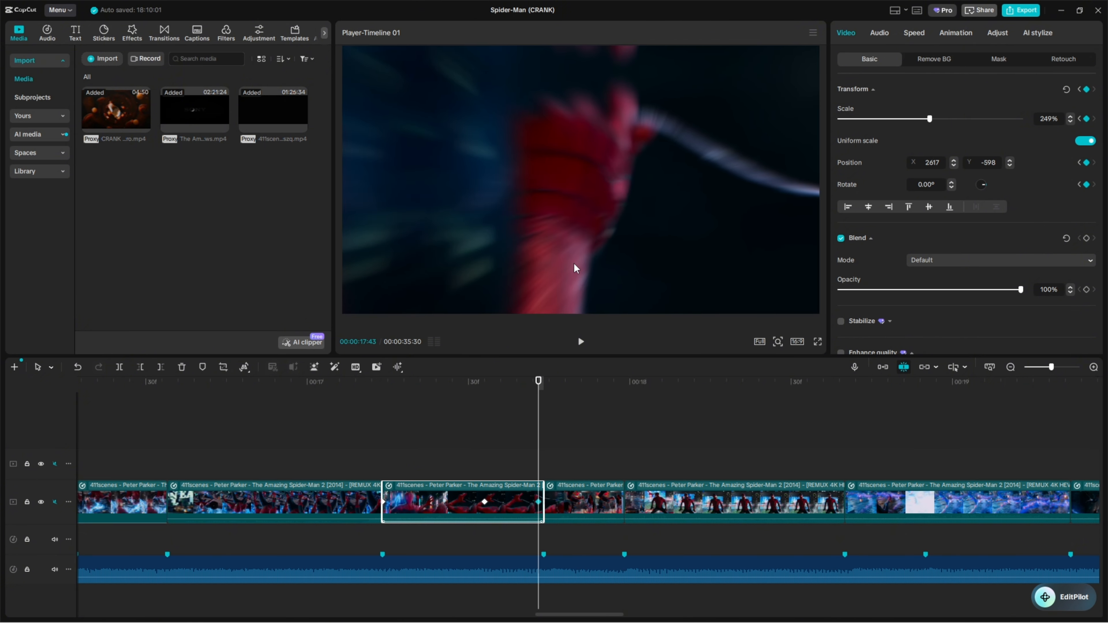
pyautogui.moveTo(574, 268)
pyautogui.mouseDown()
pyautogui.moveTo(641, 267)
pyautogui.moveTo(626, 280)
pyautogui.moveTo(588, 261)
pyautogui.mouseUp()
pyautogui.moveTo(644, 236); pyautogui.dragTo(632, 237)
pyautogui.press('Right')
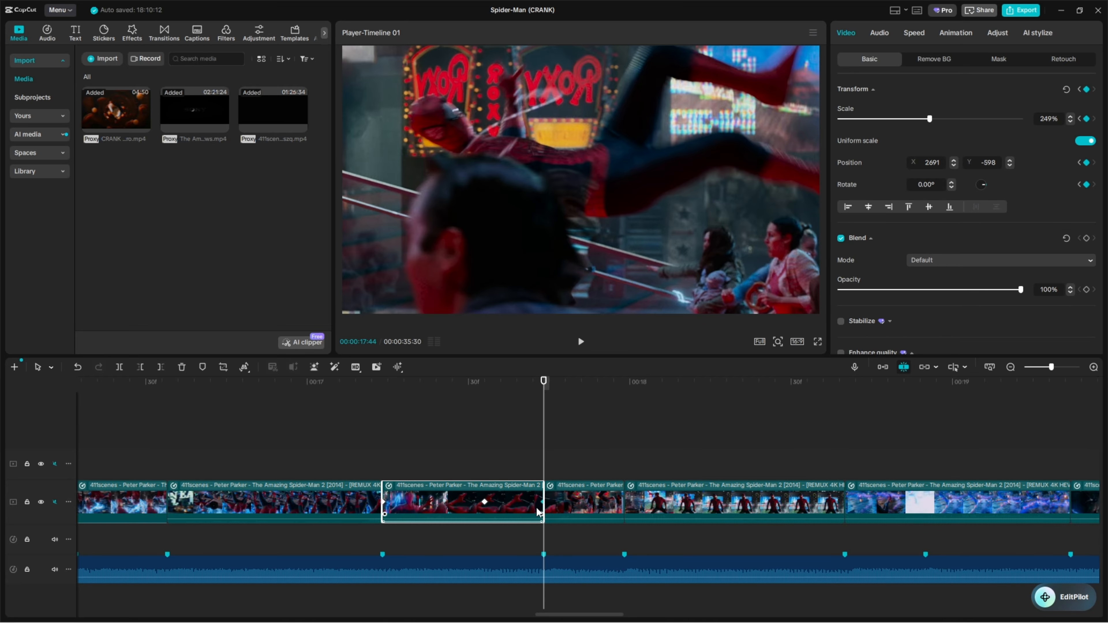
# Apply the Cubic In preset curve to the web-shooting clip's last keyframe
pyautogui.rightClick(538, 510)
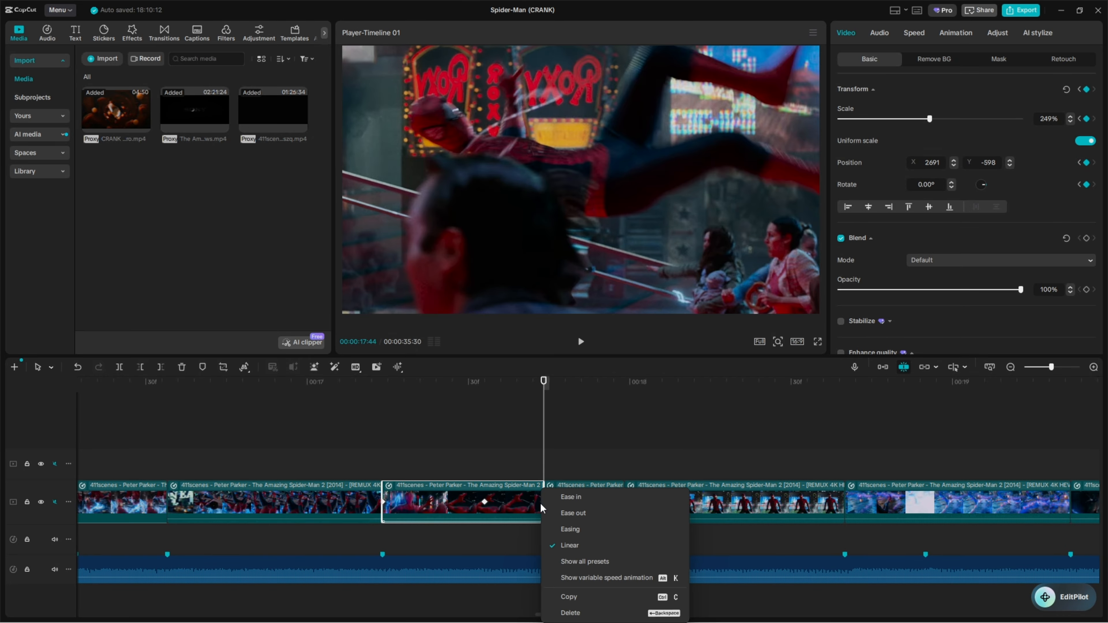
pyautogui.click(559, 562)
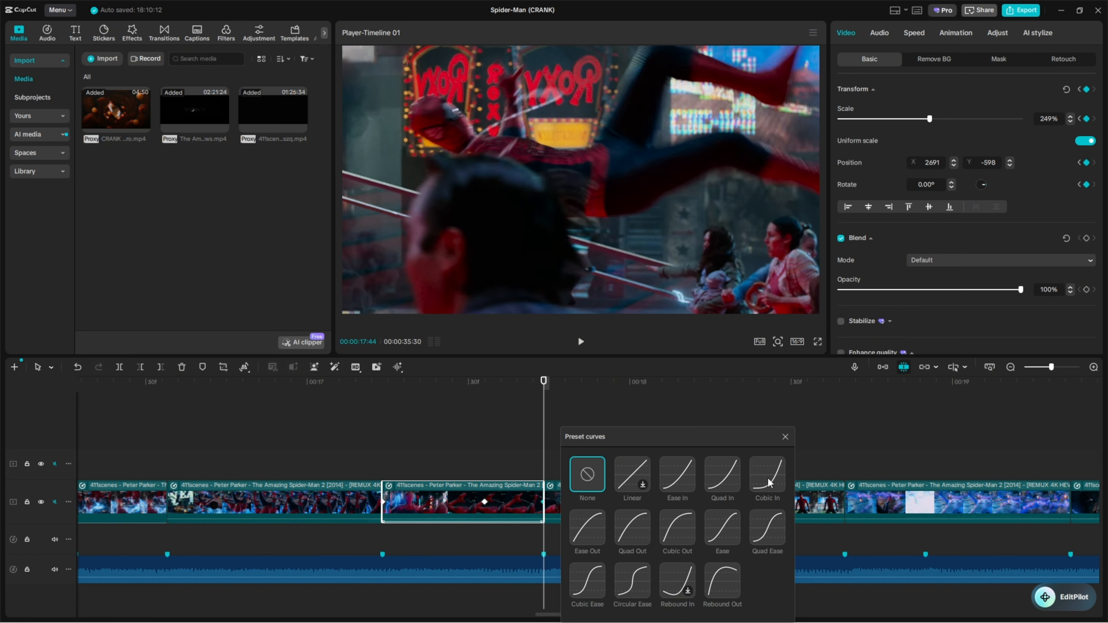
pyautogui.click(768, 483)
pyautogui.click(785, 437)
# Try the Quad Out preset curve on the web-shooting clip's middle keyframe and return it to Ease Out
pyautogui.click(533, 440)
pyautogui.click(532, 489)
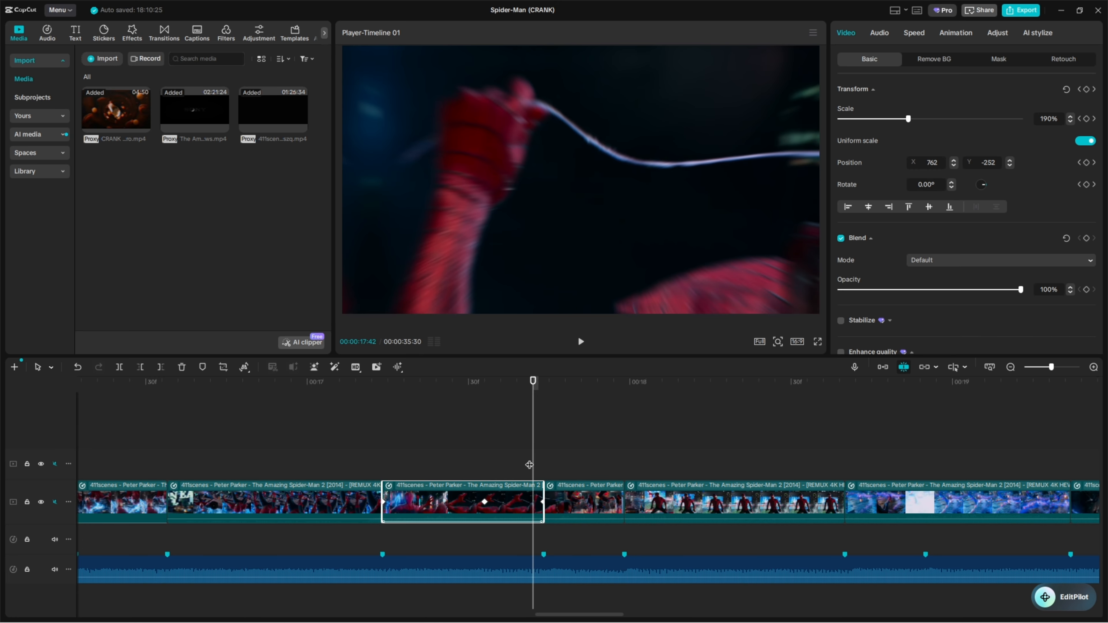
pyautogui.press('Left')
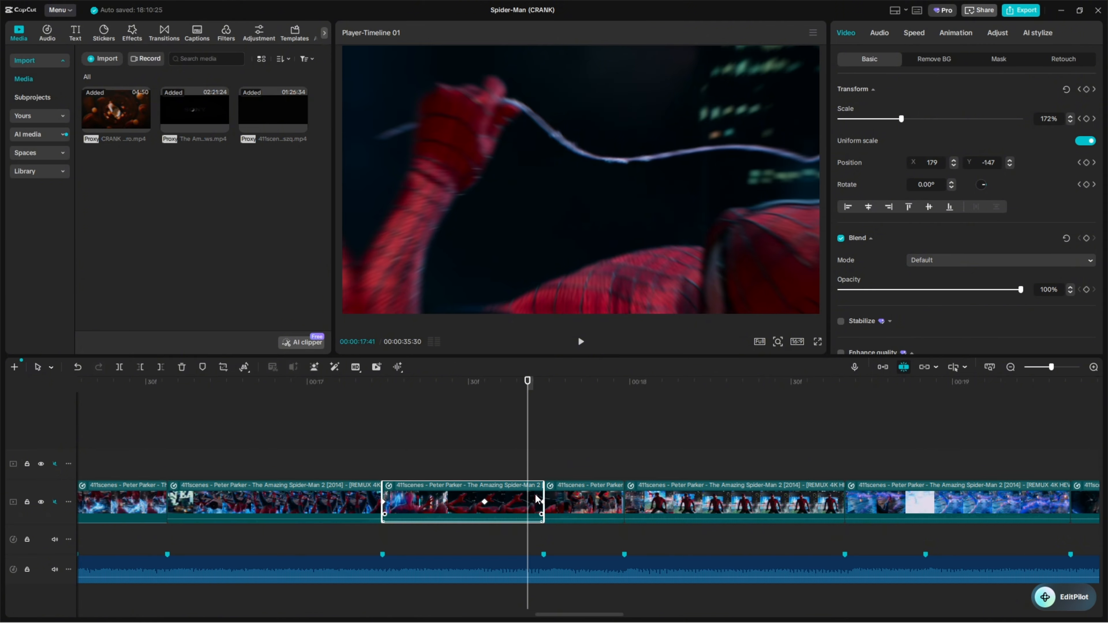
pyautogui.press('Left')
pyautogui.press('Left')
pyautogui.press('Left')
pyautogui.press('Left')
pyautogui.press('Left')
pyautogui.press('Left')
pyautogui.press('Left')
pyautogui.press('Left')
pyautogui.press('Left')
pyautogui.press('Left')
pyautogui.press('Left')
pyautogui.press('Left')
pyautogui.press('Left')
pyautogui.press('Left')
pyautogui.press('Left')
pyautogui.press('Left')
pyautogui.press('Left')
pyautogui.press('Left')
pyautogui.press('Left')
pyautogui.press('Left')
pyautogui.click(484, 502)
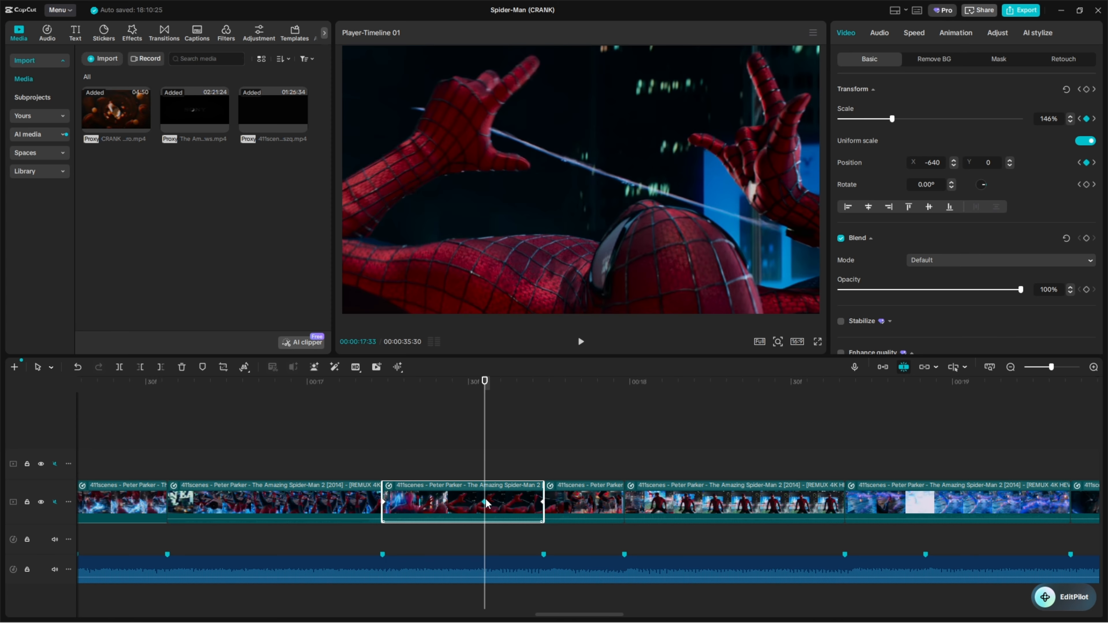
pyautogui.rightClick(486, 501)
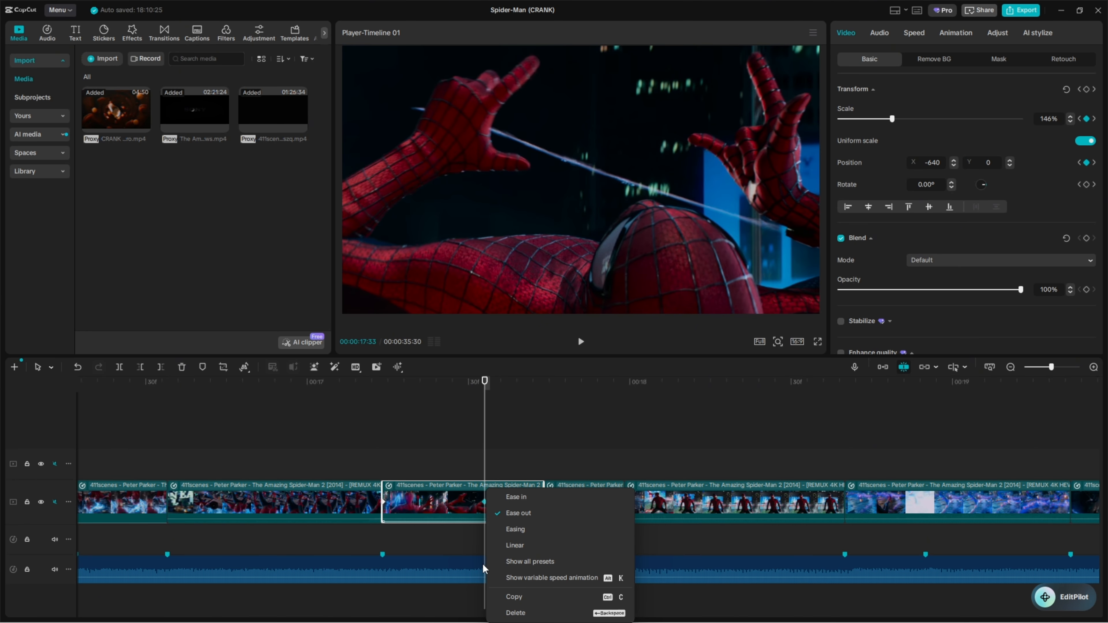
pyautogui.click(517, 563)
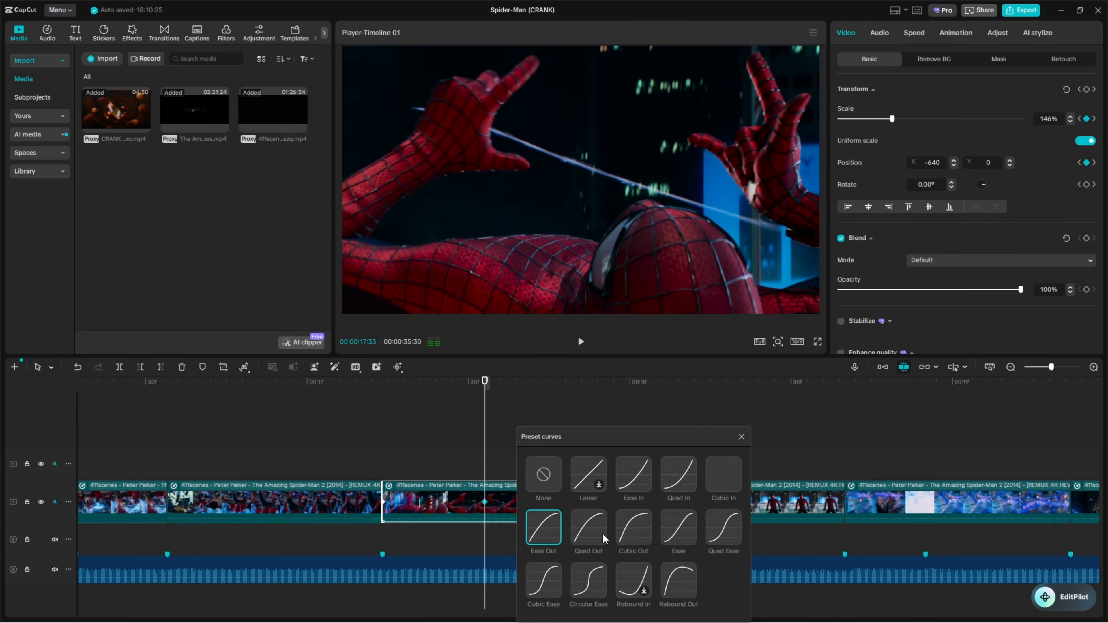
pyautogui.click(590, 541)
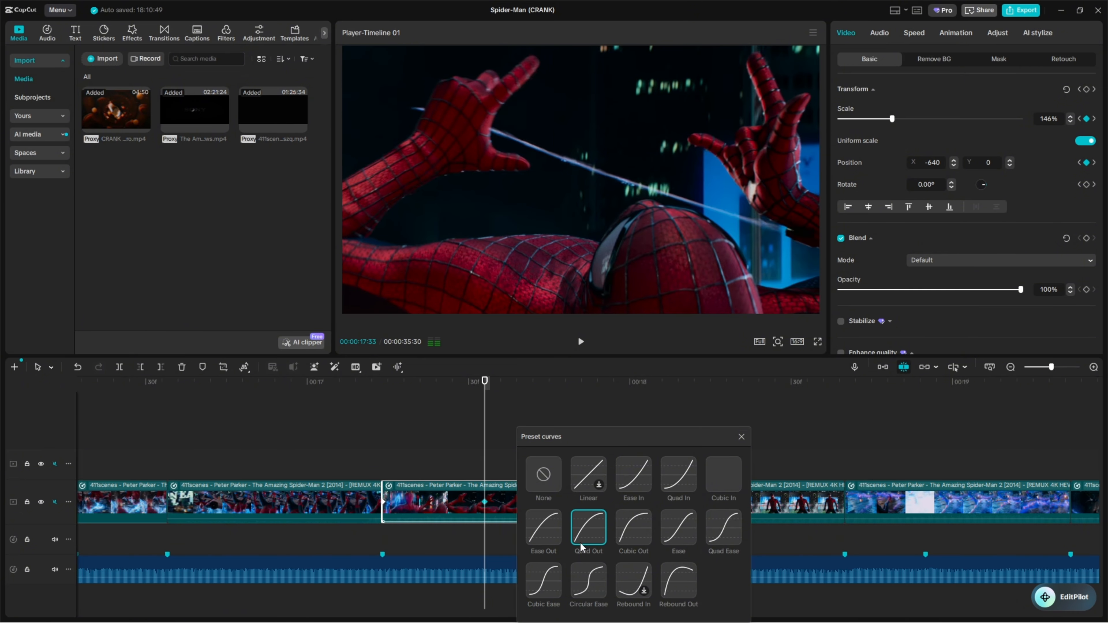
pyautogui.click(546, 535)
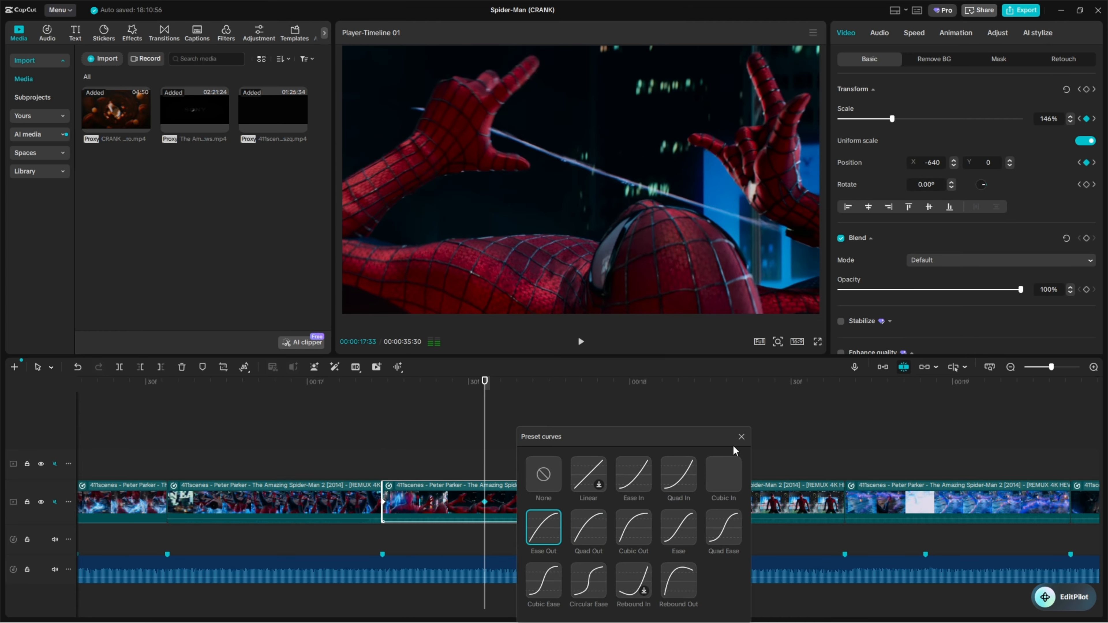
pyautogui.click(742, 437)
# Examine the motion through the web-shooting clip and across the cut into the following clip
pyautogui.click(411, 443)
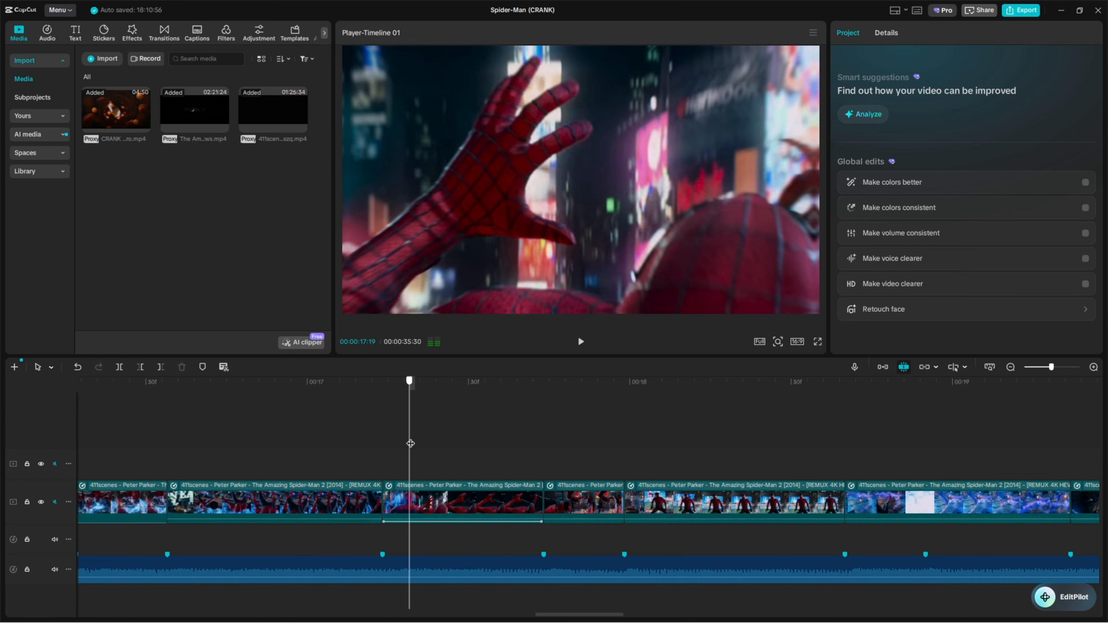
pyautogui.moveTo(411, 443); pyautogui.dragTo(544, 450)
pyautogui.click(583, 500)
pyautogui.click(487, 468)
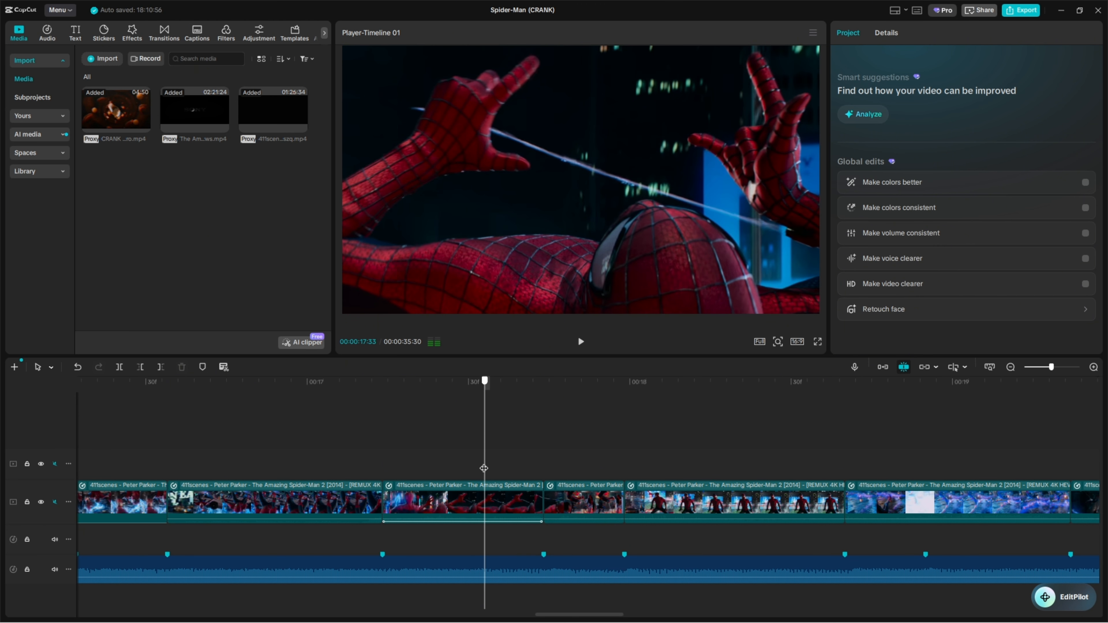
pyautogui.moveTo(484, 468); pyautogui.dragTo(620, 455)
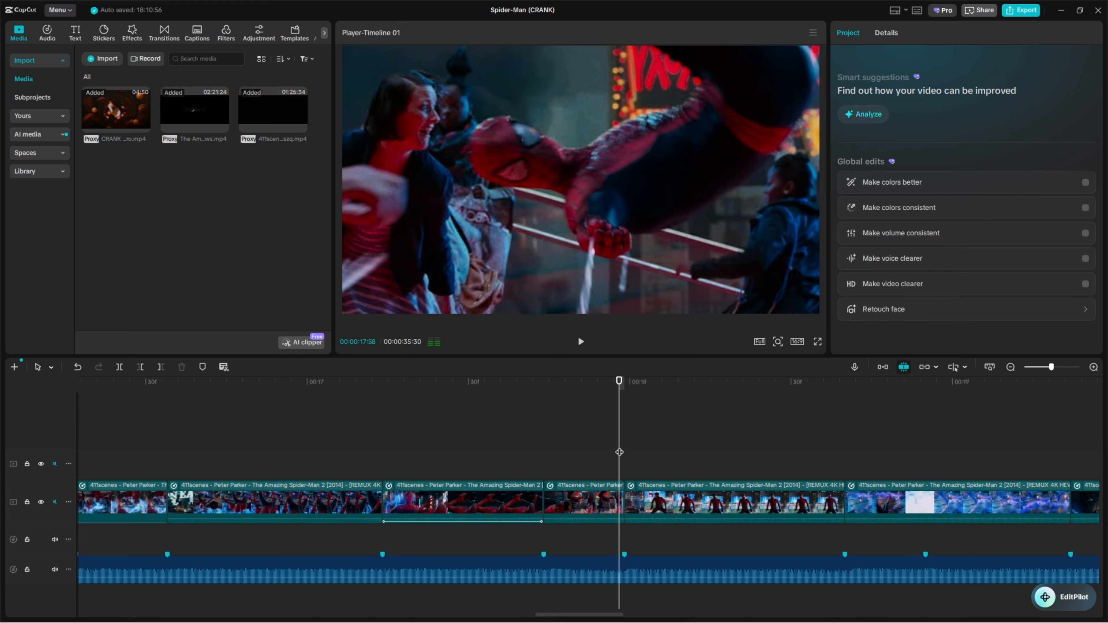
pyautogui.moveTo(620, 455); pyautogui.dragTo(604, 464)
# At the following clip's last keyframe, set the scale to 228% and reposition the picture to X 209, Y -708
pyautogui.click(604, 504)
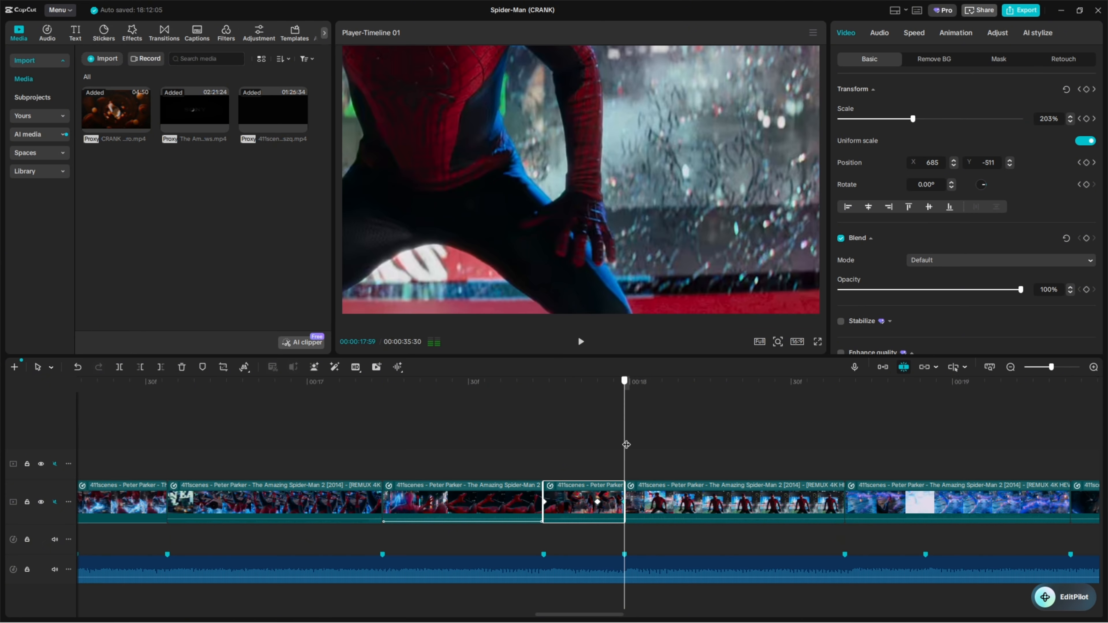
pyautogui.click(620, 503)
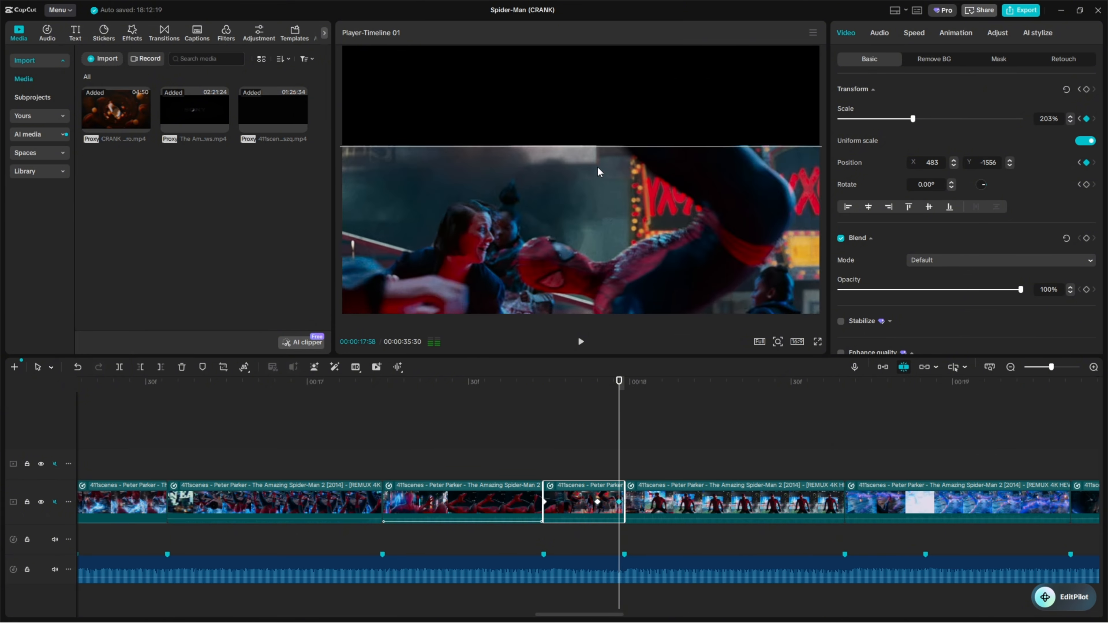
pyautogui.moveTo(567, 130); pyautogui.dragTo(799, 296)
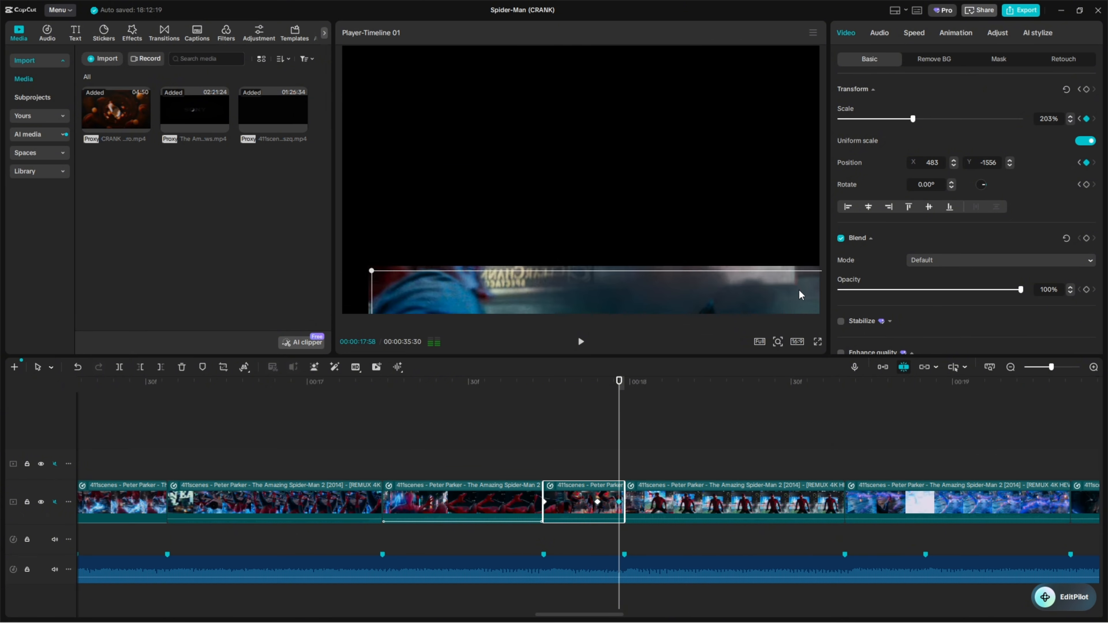
pyautogui.moveTo(913, 118)
pyautogui.mouseDown()
pyautogui.moveTo(932, 118)
pyautogui.moveTo(922, 119)
pyautogui.mouseUp()
pyautogui.moveTo(622, 190); pyautogui.dragTo(601, 132)
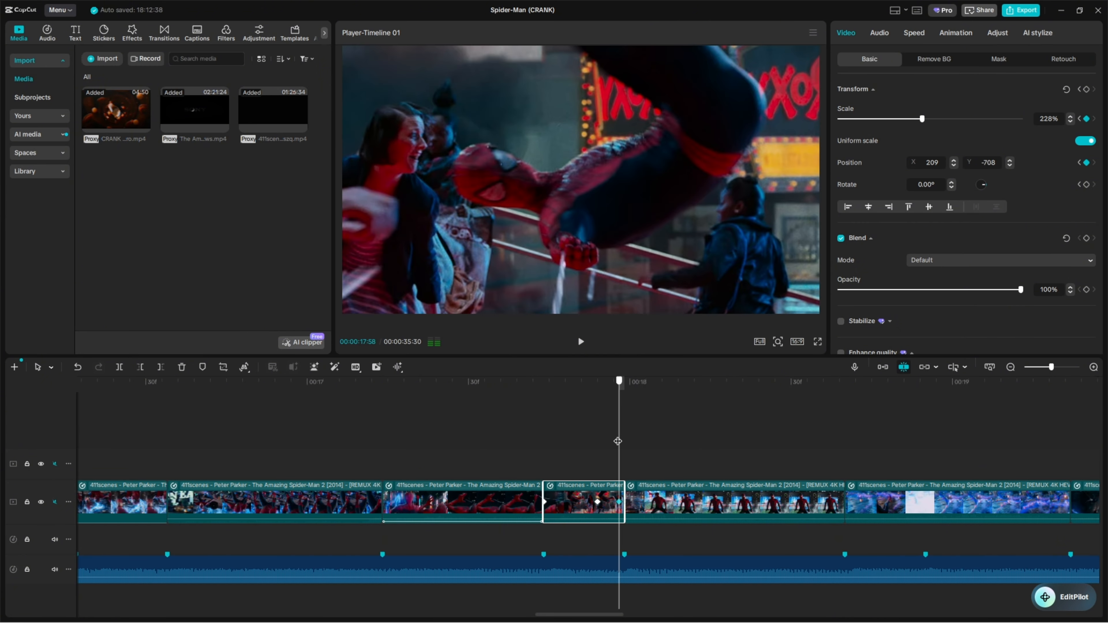
# Apply a preset easing curve to that clip's last keyframe at 17:58
pyautogui.rightClick(619, 505)
pyautogui.click(672, 568)
pyautogui.click(758, 526)
pyautogui.moveTo(620, 445)
pyautogui.mouseDown()
pyautogui.moveTo(535, 436)
pyautogui.moveTo(619, 437)
pyautogui.mouseUp()
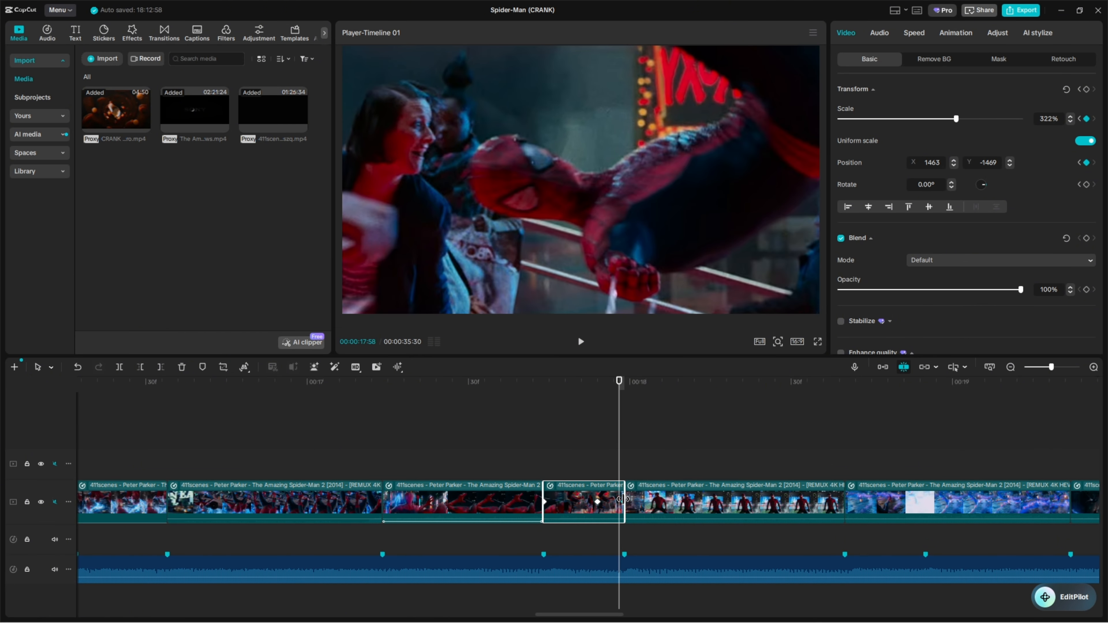
# Try the Quad Out preset curve on the middle keyframe, at 18:26, of the clip showing Spider-Man facing the camera
pyautogui.click(615, 453)
pyautogui.moveTo(614, 453); pyautogui.dragTo(731, 443)
pyautogui.click(756, 502)
pyautogui.click(770, 502)
pyautogui.rightClick(745, 501)
pyautogui.click(799, 562)
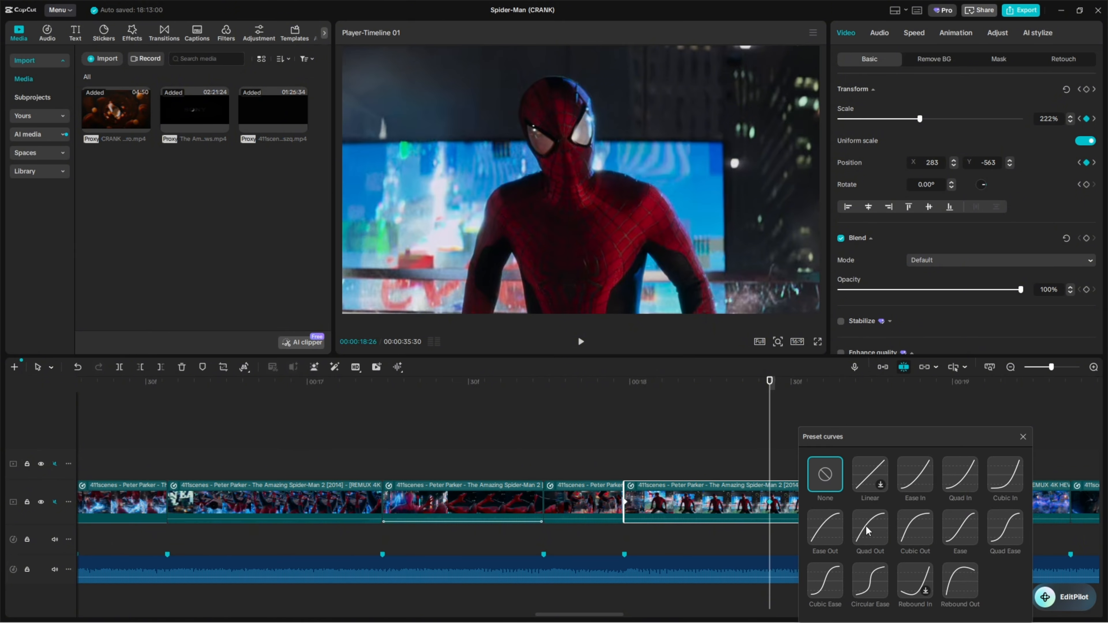
pyautogui.click(870, 528)
pyautogui.click(1023, 437)
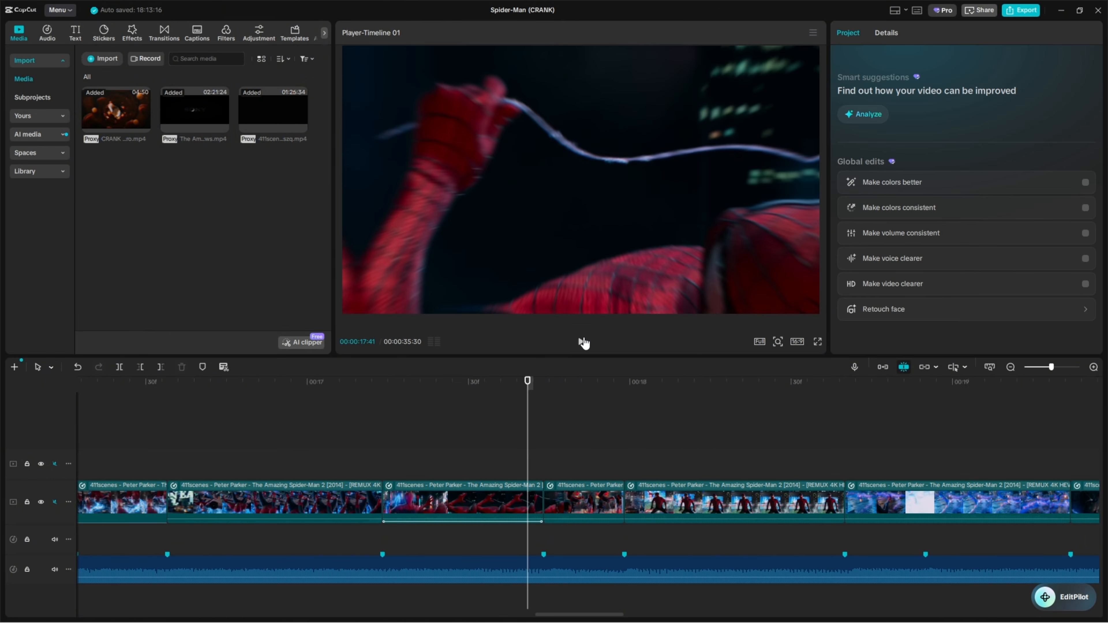
# Play through the cut and try the Ease Out preset curve on the front-facing Spider-Man clip's middle keyframe
pyautogui.click(584, 343)
pyautogui.click(669, 432)
pyautogui.click(750, 507)
pyautogui.click(769, 502)
pyautogui.rightClick(771, 502)
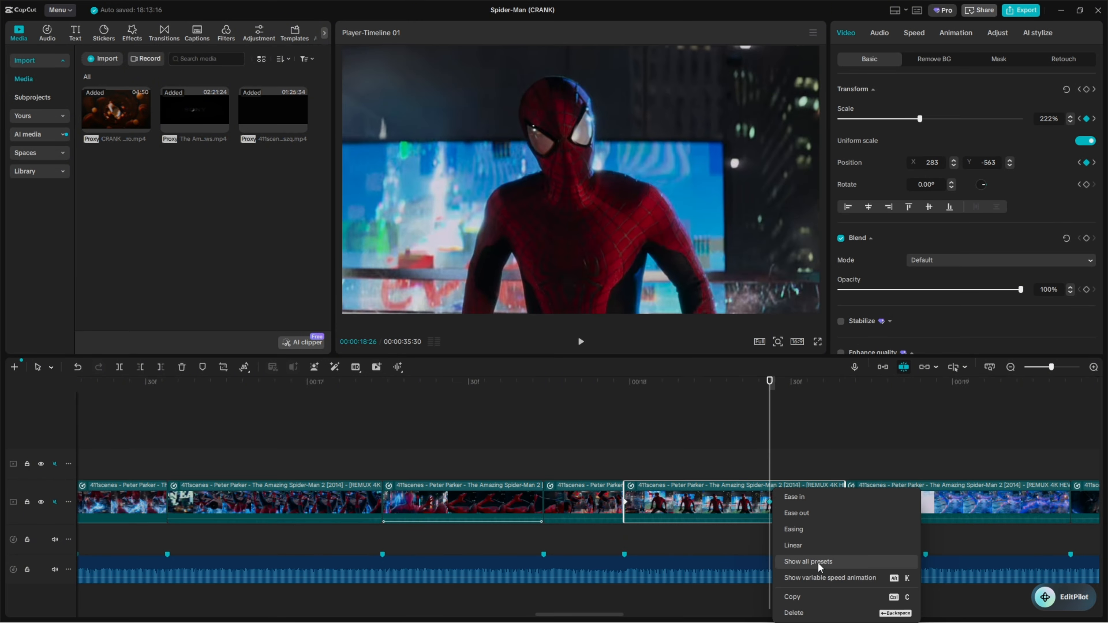
pyautogui.click(819, 563)
pyautogui.click(848, 532)
pyautogui.click(1041, 438)
# On the preceding clip's last keyframe at 17:59, try the Cubic In preset curve and switch it to Quad In
pyautogui.moveTo(770, 430); pyautogui.dragTo(598, 432)
pyautogui.click(599, 504)
pyautogui.click(624, 502)
pyautogui.rightClick(624, 503)
pyautogui.click(694, 561)
pyautogui.click(865, 474)
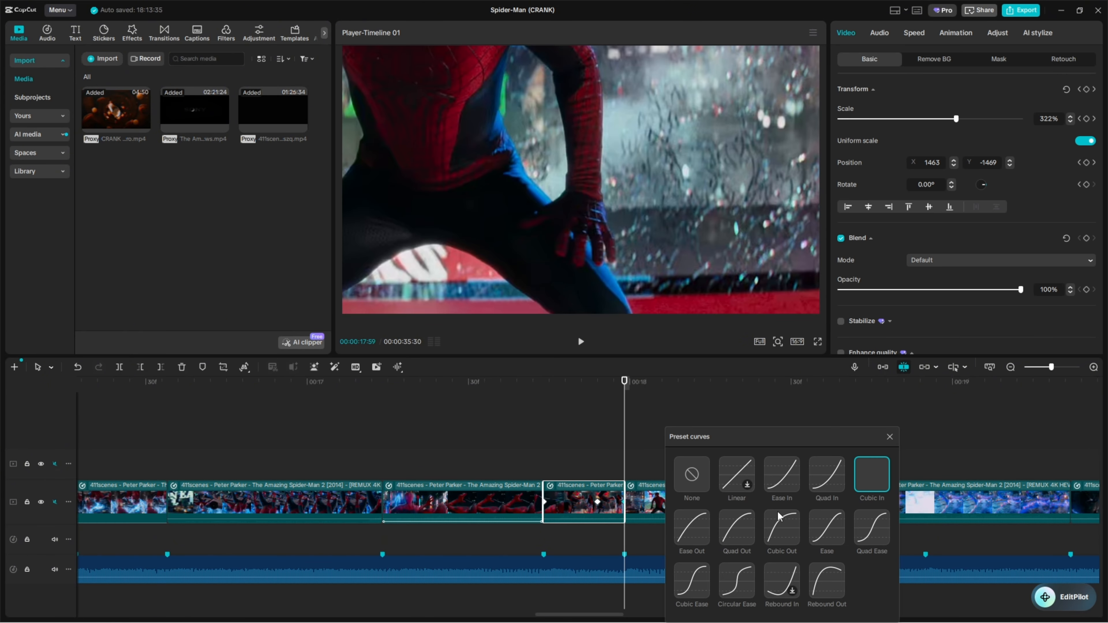
pyautogui.click(841, 472)
pyautogui.click(890, 437)
pyautogui.click(707, 505)
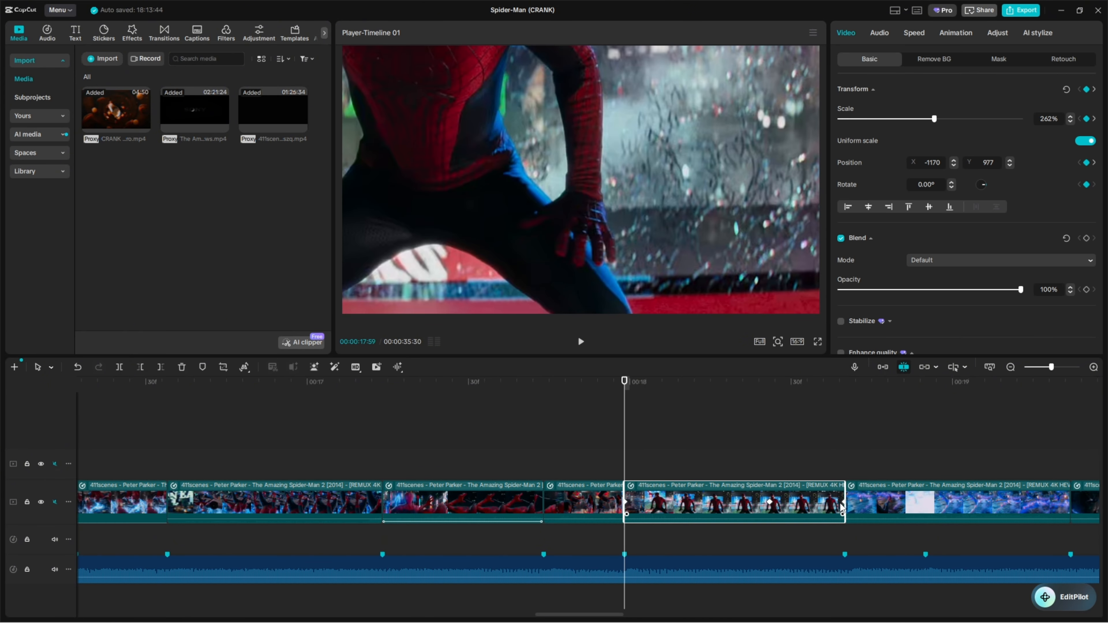
# Play through the cut and change the preset curve on the preceding clip's last keyframe to Cubic In
pyautogui.click(607, 432)
pyautogui.click(581, 341)
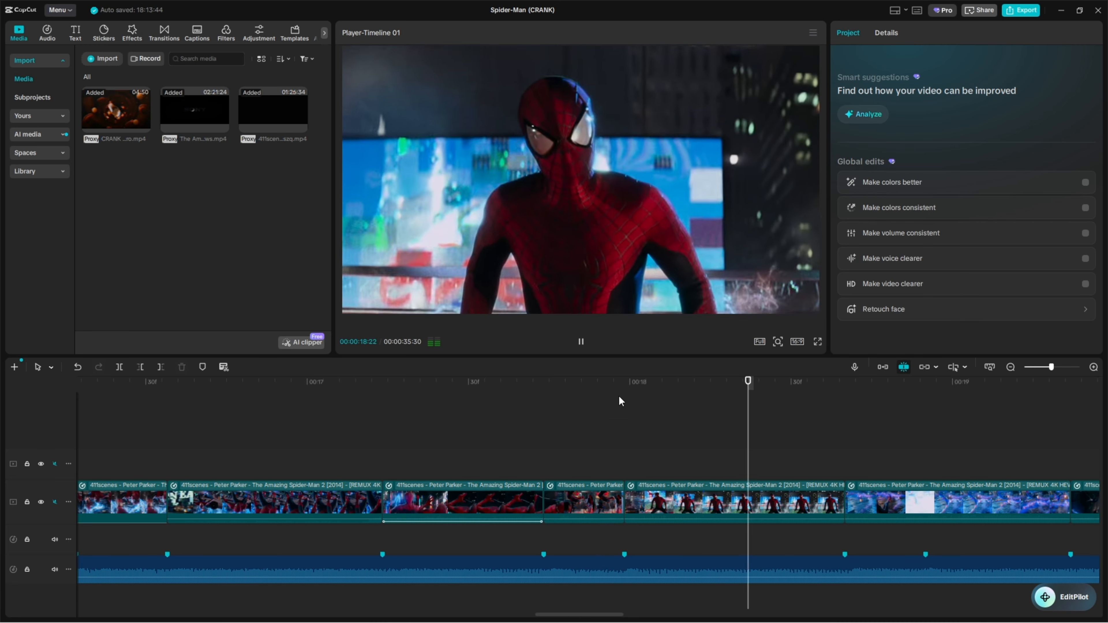
pyautogui.moveTo(622, 402); pyautogui.dragTo(604, 445)
pyautogui.click(611, 510)
pyautogui.rightClick(620, 511)
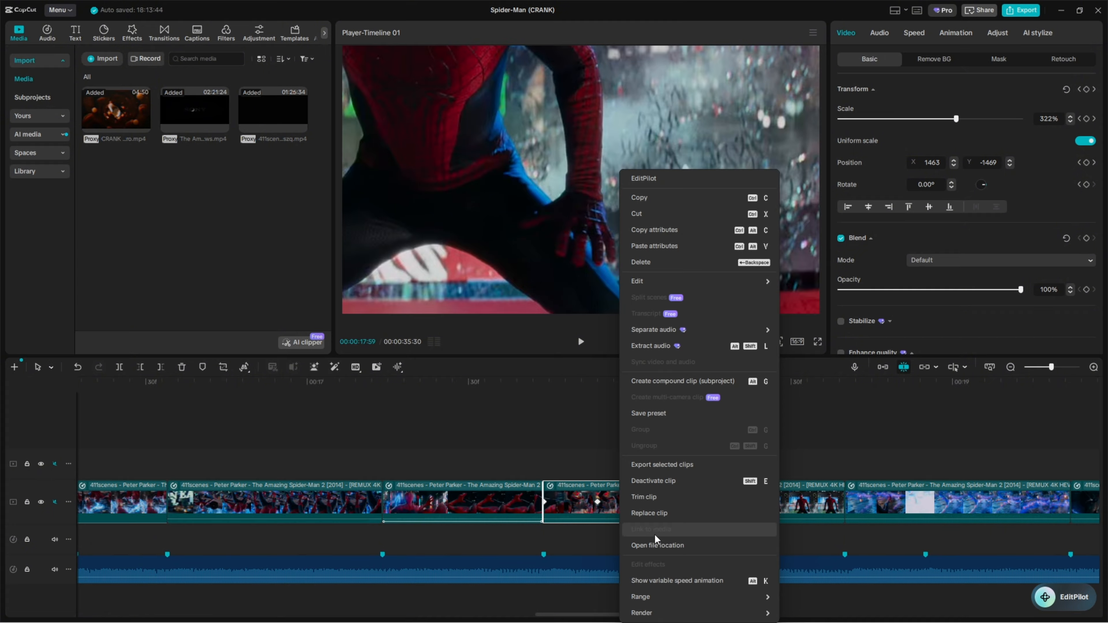
pyautogui.click(605, 499)
pyautogui.click(621, 510)
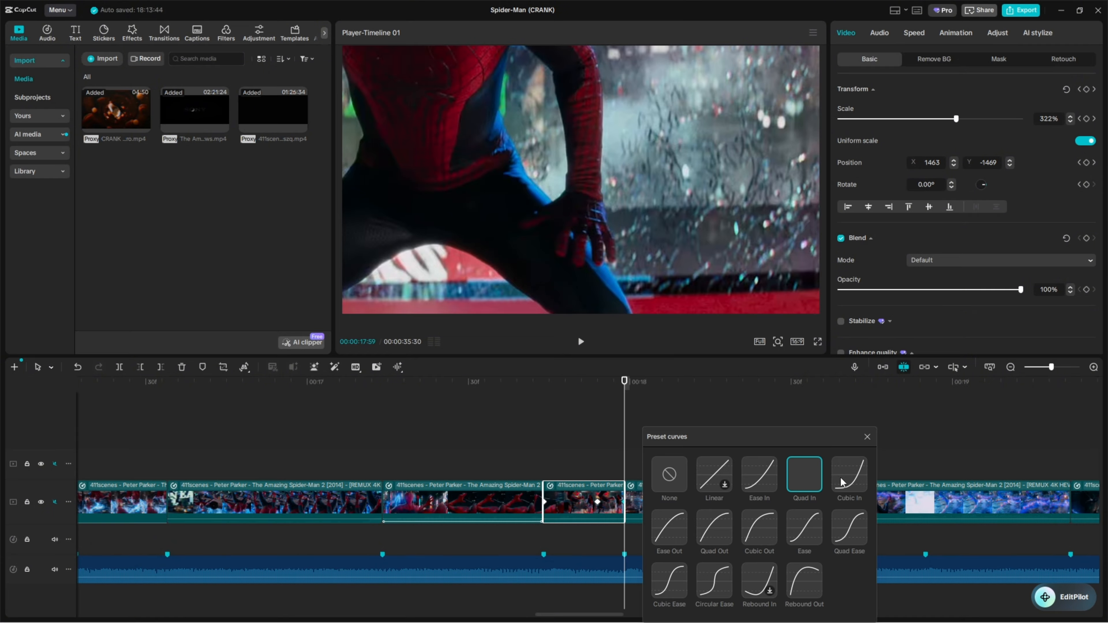
pyautogui.click(867, 437)
# Move the front-facing Spider-Man clip's middle keyframe earlier, to 18:22
pyautogui.click(647, 504)
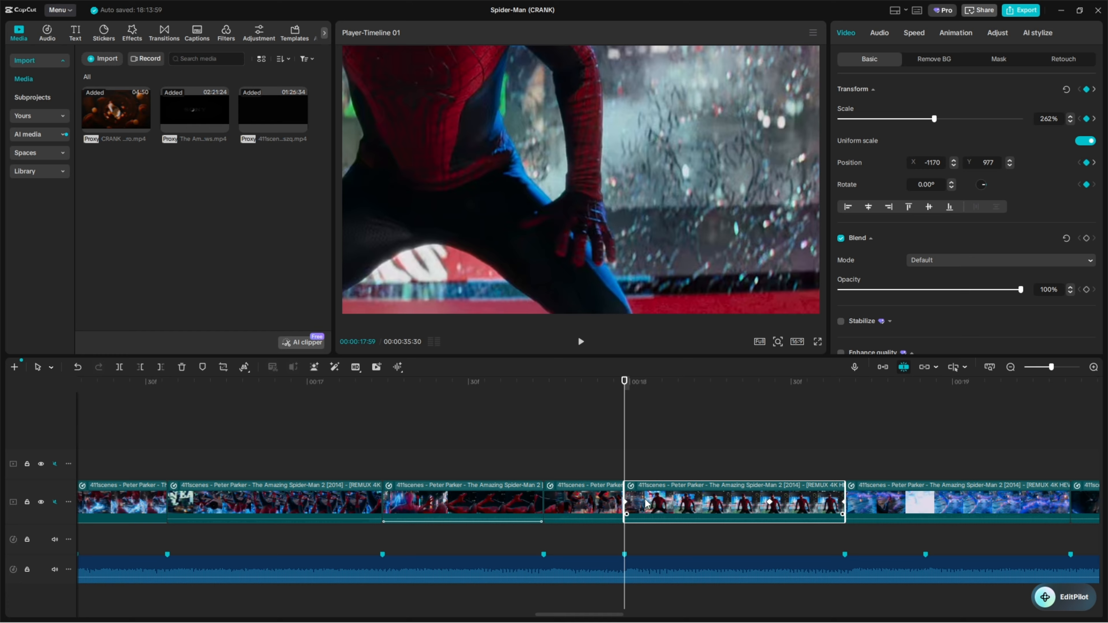
pyautogui.click(770, 504)
pyautogui.rightClick(769, 506)
pyautogui.click(666, 468)
pyautogui.click(761, 504)
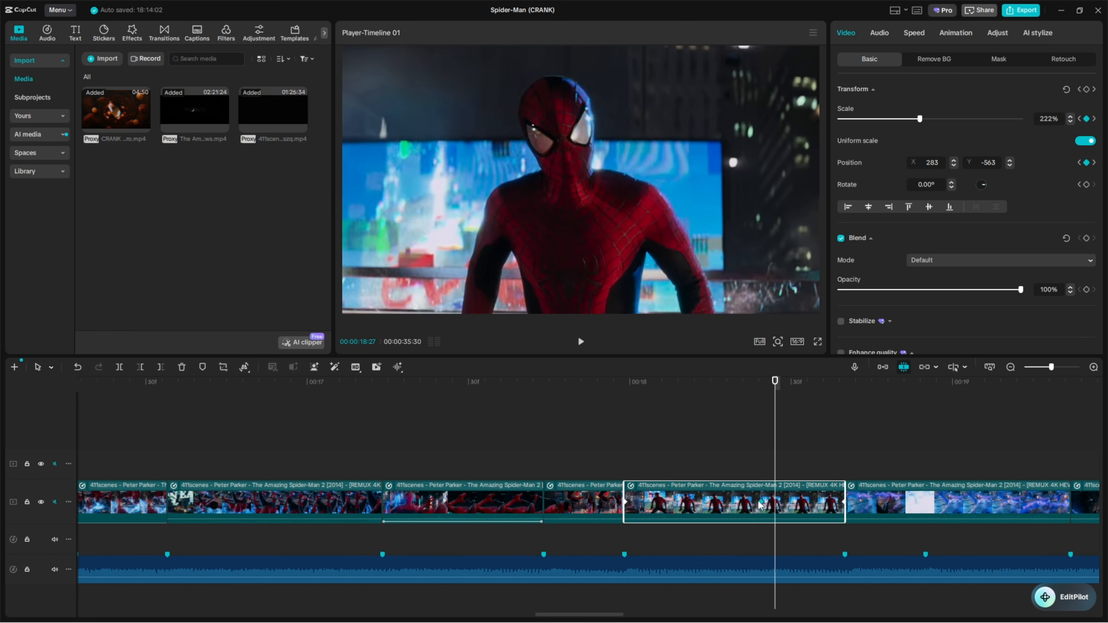
pyautogui.moveTo(759, 502); pyautogui.dragTo(748, 502)
# Apply the Quad Out preset curve to the keyframe at 18:22 and open the preset curves for the keyframe near the next cut
pyautogui.rightClick(748, 503)
pyautogui.click(805, 562)
pyautogui.click(889, 525)
pyautogui.click(1028, 438)
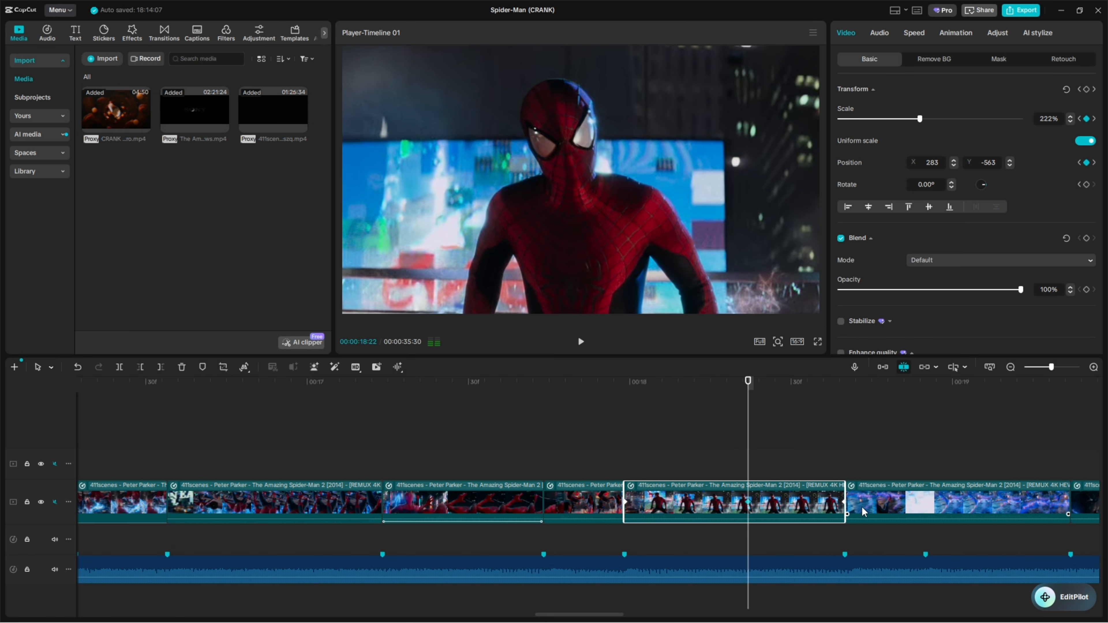
pyautogui.rightClick(862, 507)
pyautogui.click(917, 562)
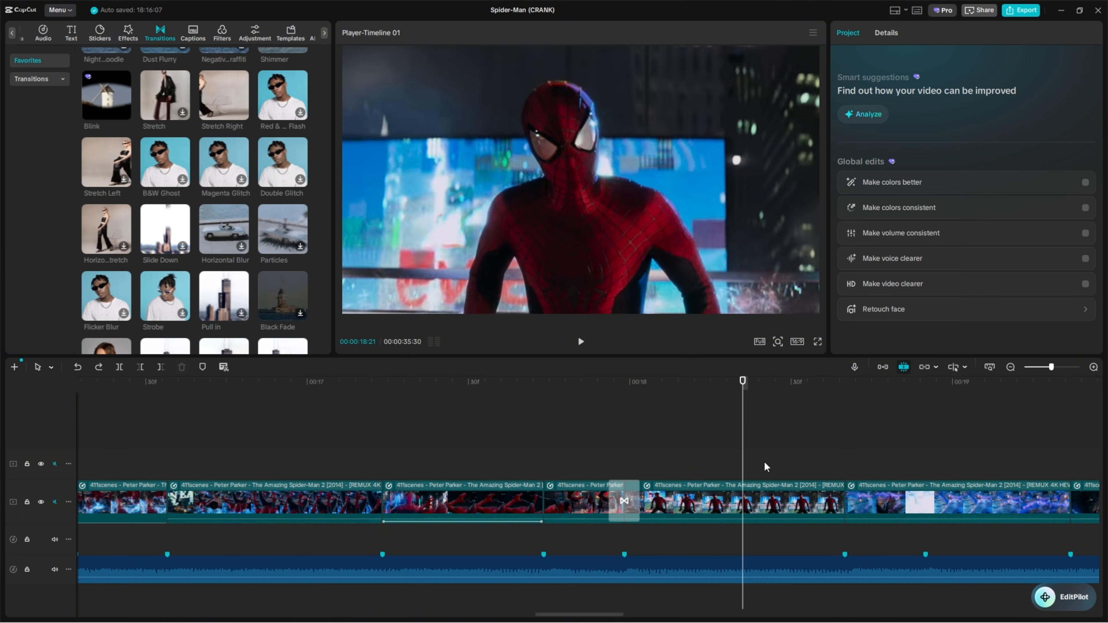
# Place the playhead at 17:51, ahead of the transition between the two clips, and show more of the edit in the timeline
pyautogui.click(583, 433)
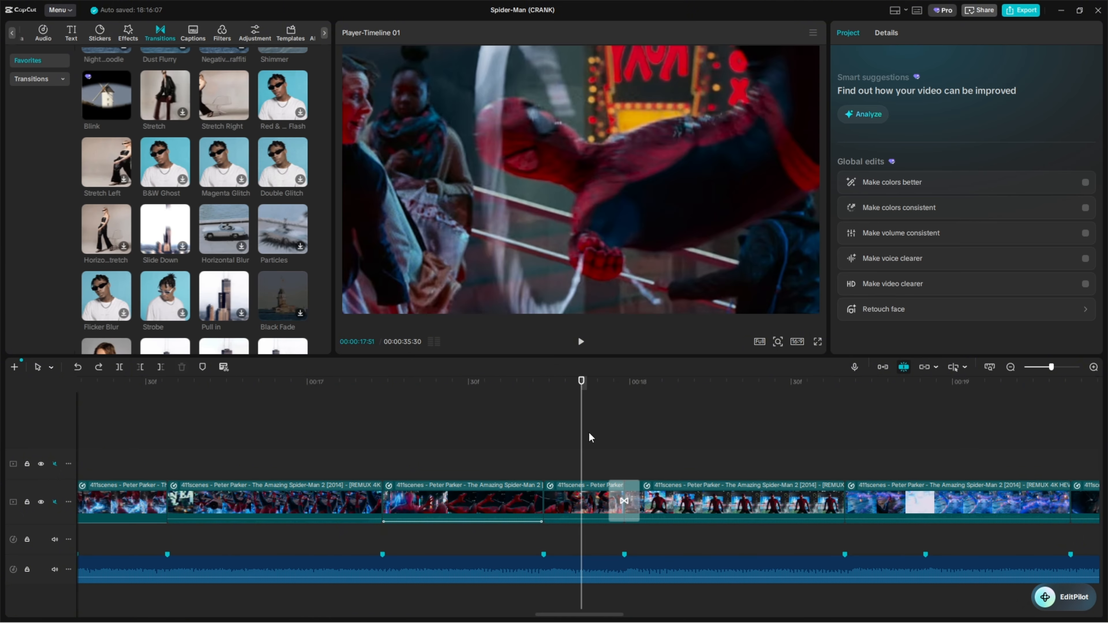
pyautogui.moveTo(1048, 370); pyautogui.dragTo(1041, 368)
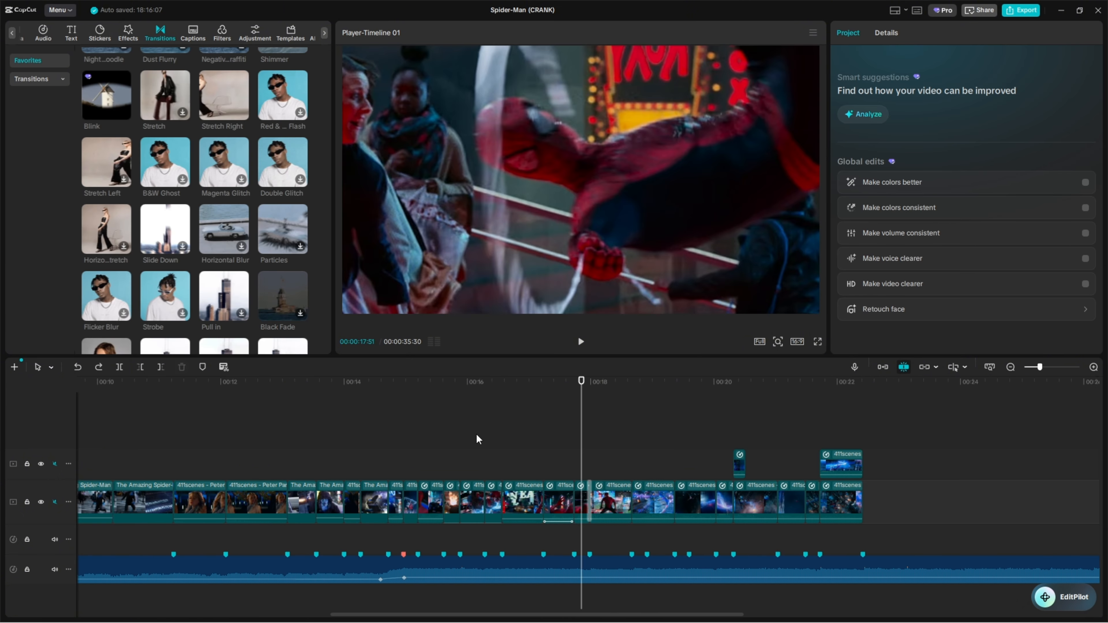